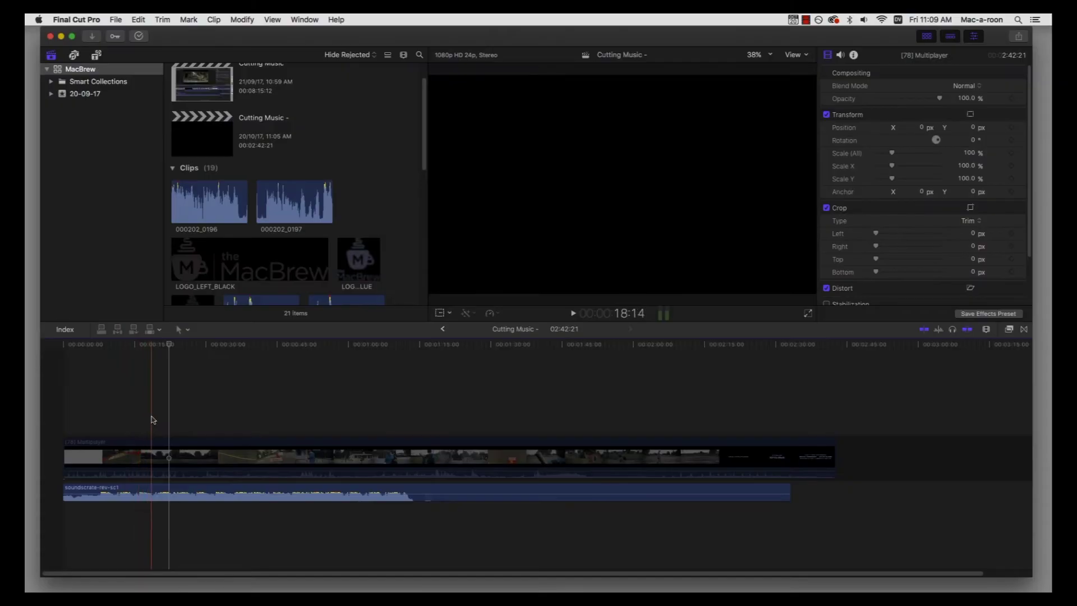
Step: Preview the music under the film, then open SoundsCrate's Electronic music page and scroll to the top
key("space")
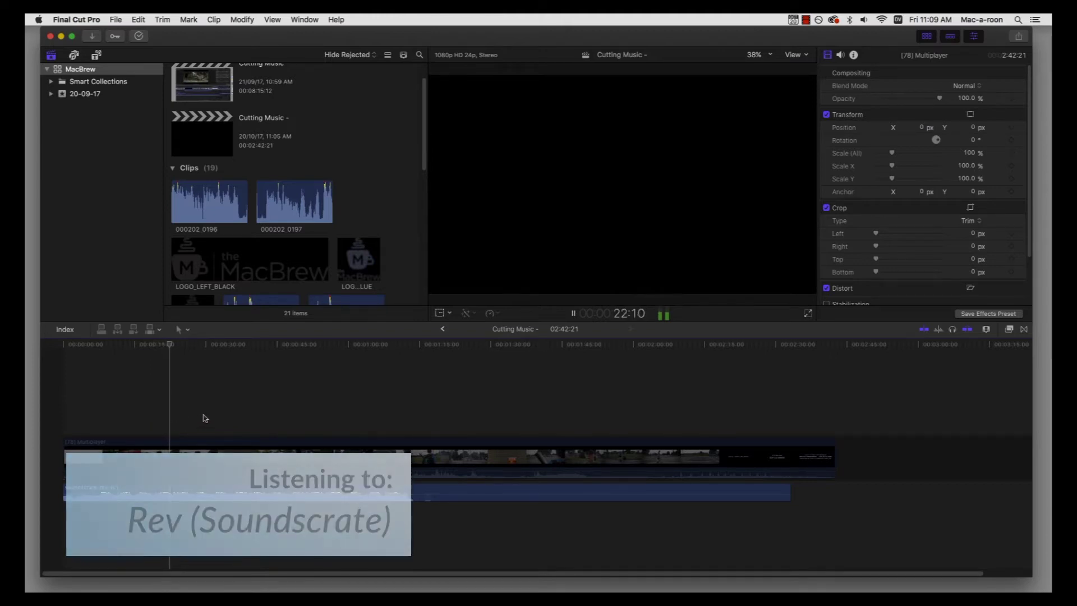
key("space")
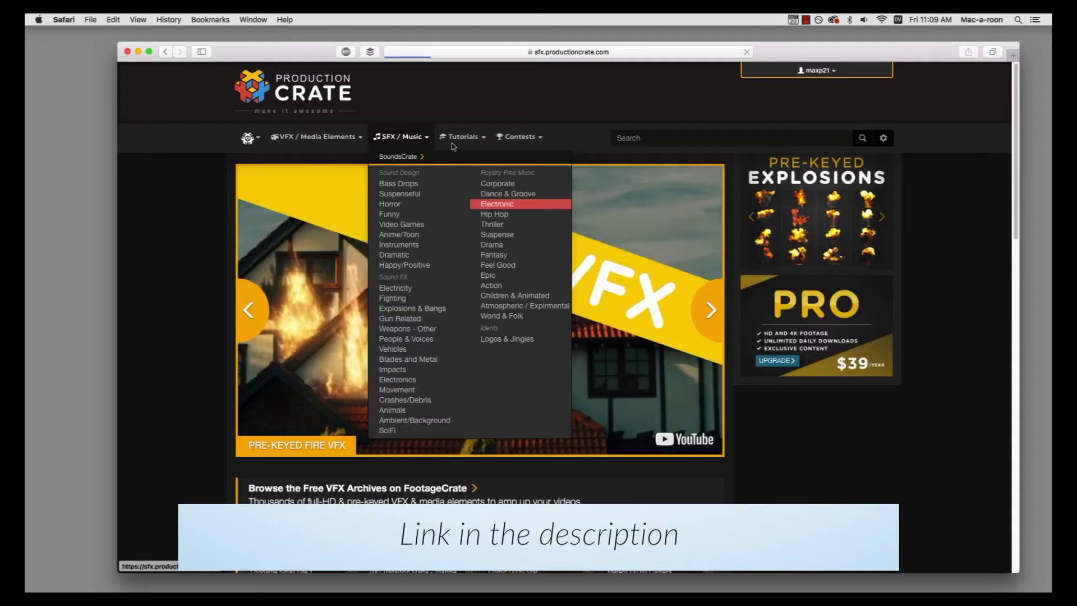
left_click(593, 251)
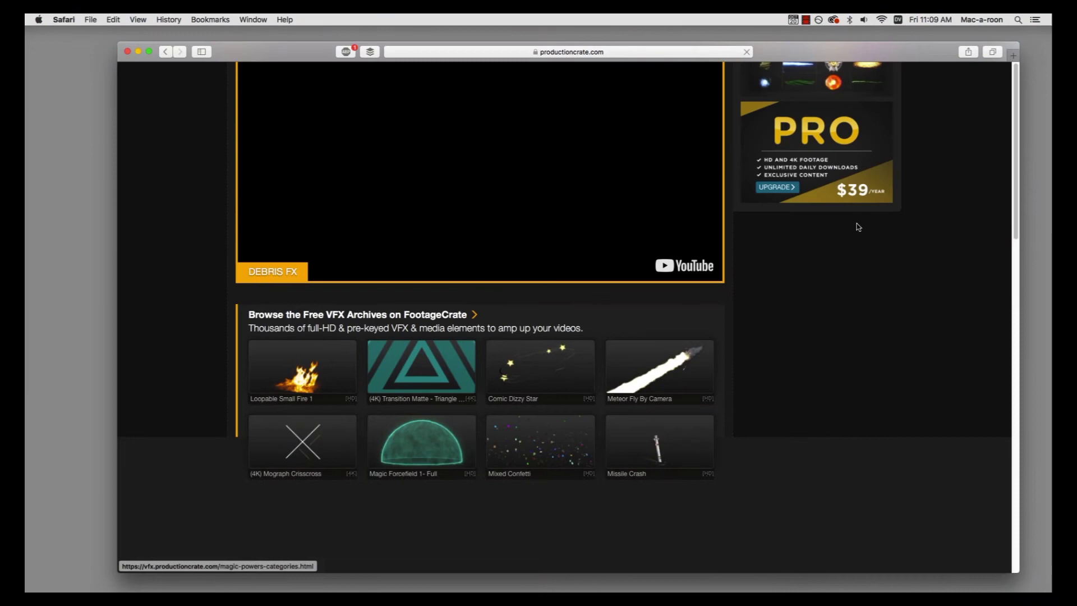
scroll(709, 265, "up", 2)
scroll(708, 264, "up", 1)
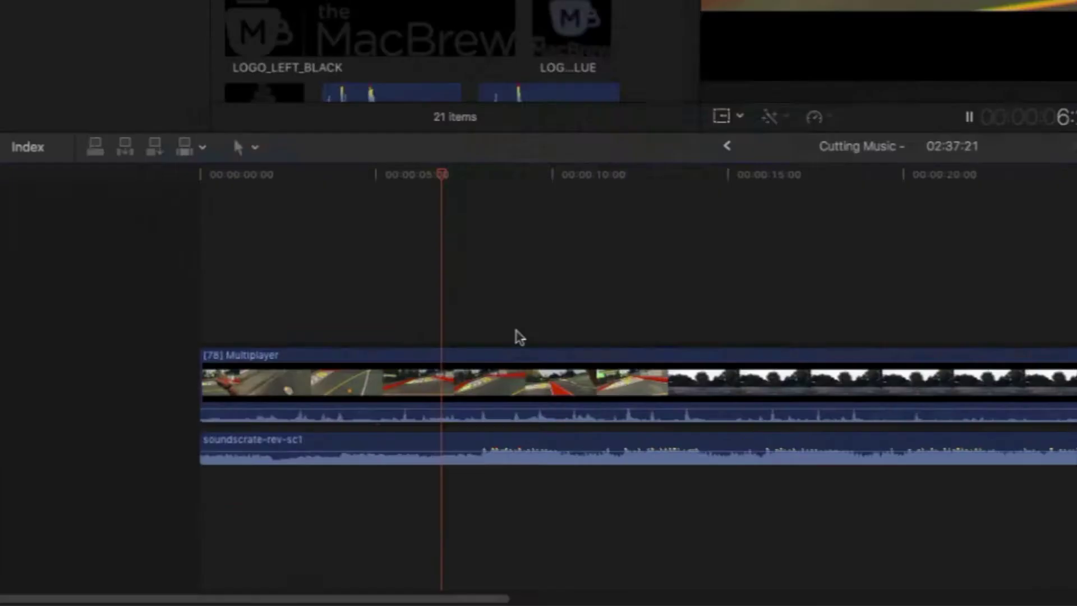
Step: Blade the soundscrate music on the beat near 8 seconds and disable the piece after the cut
key("space")
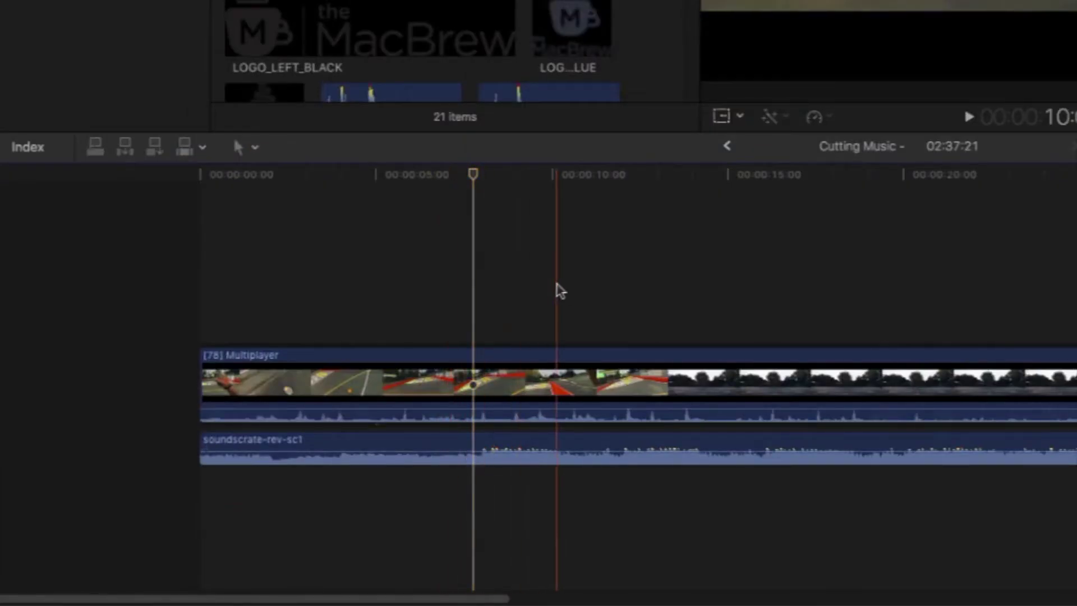
left_click(555, 291)
key("b")
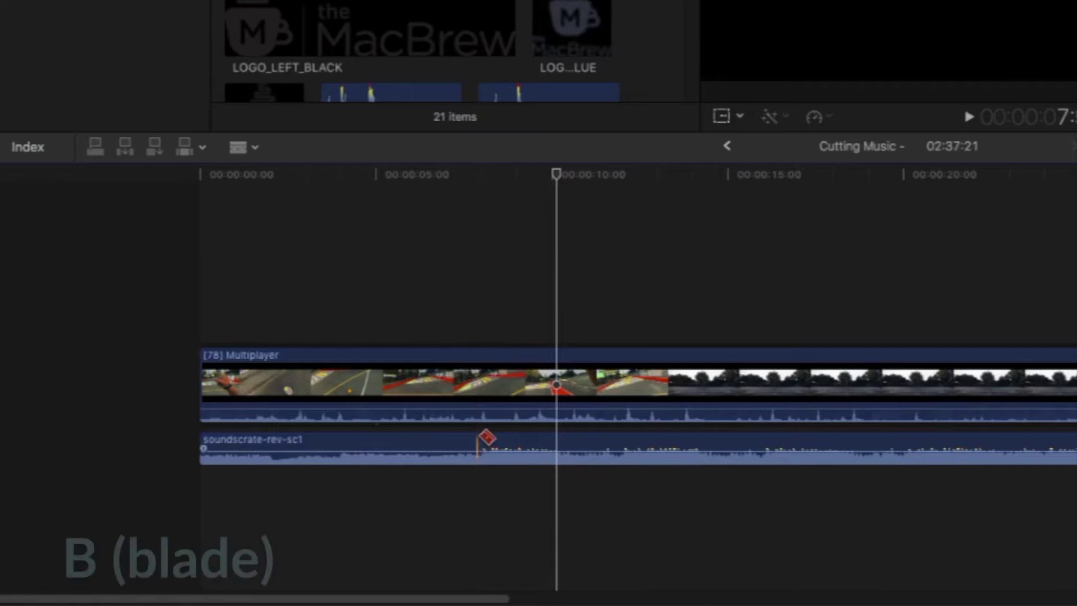
left_click(480, 446)
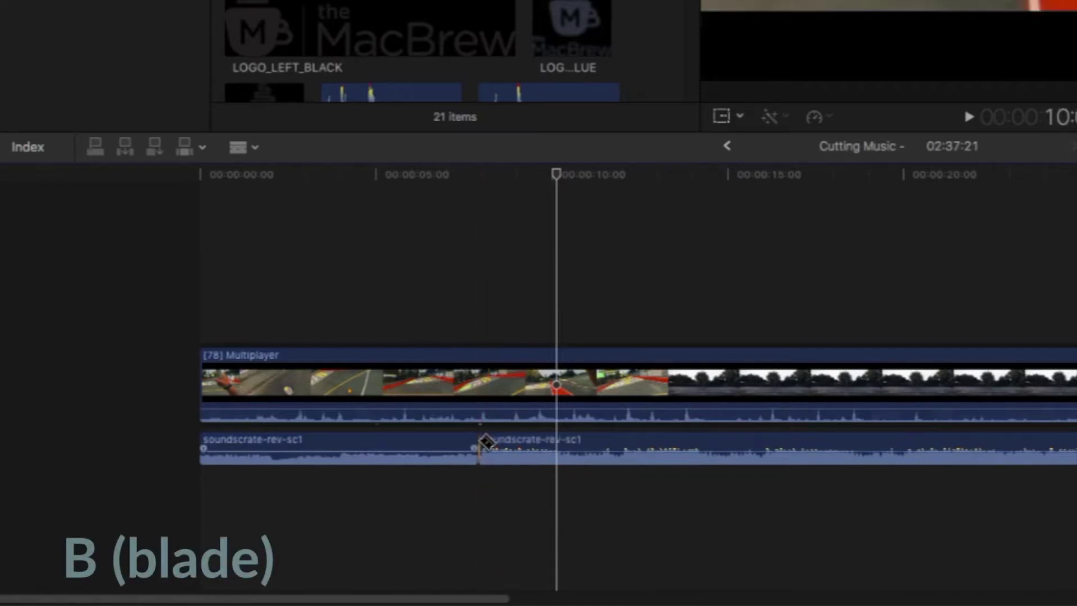
key("a")
left_click(565, 446)
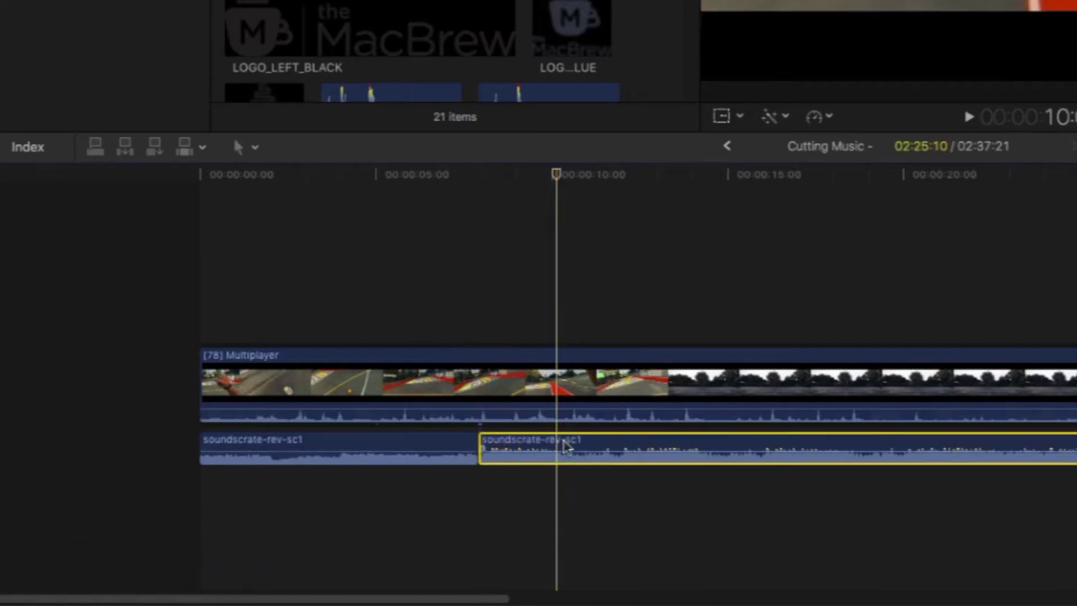
key("v")
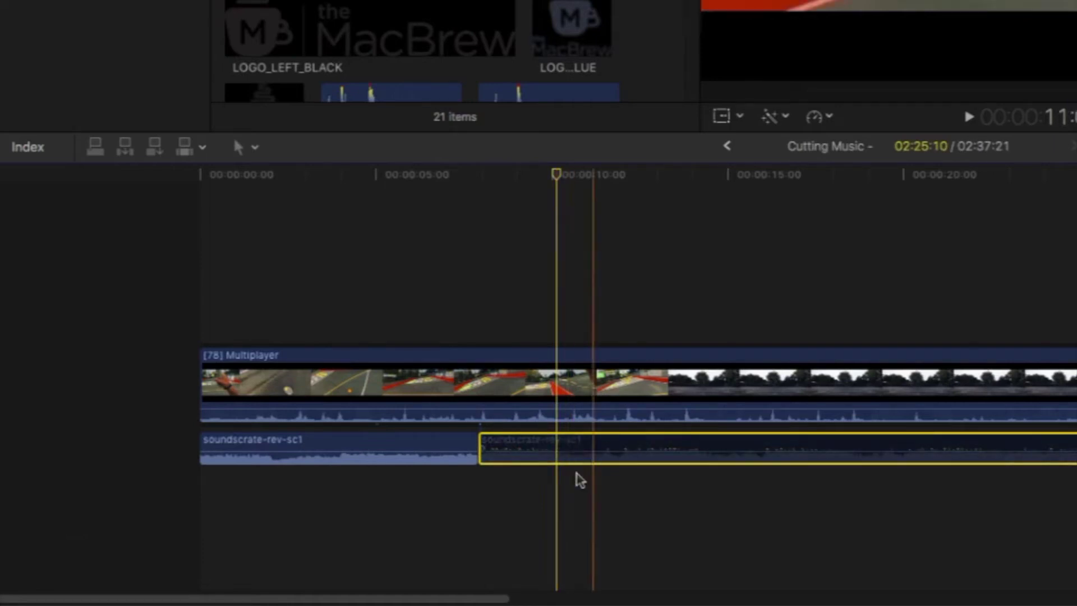
left_click(508, 482)
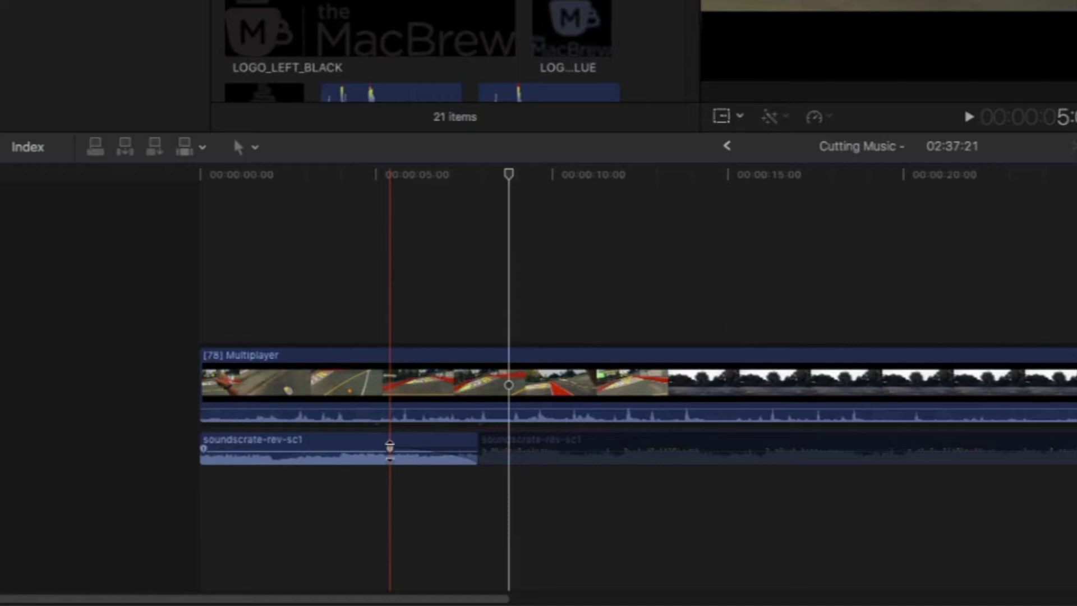
Step: Set the kept music piece's fade shape to Linear
left_click(390, 446)
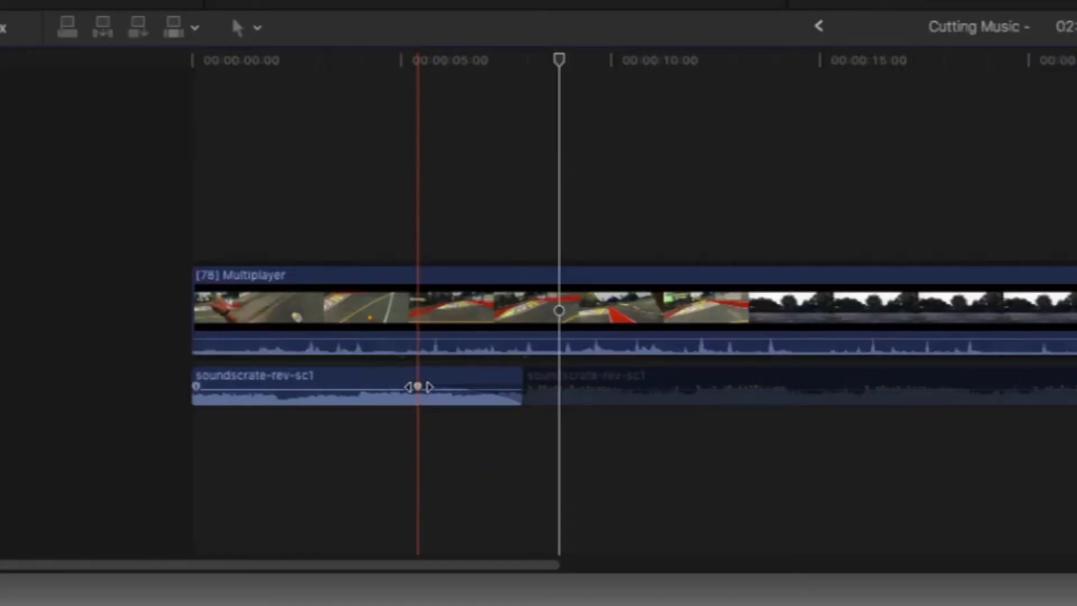
right_click(418, 387)
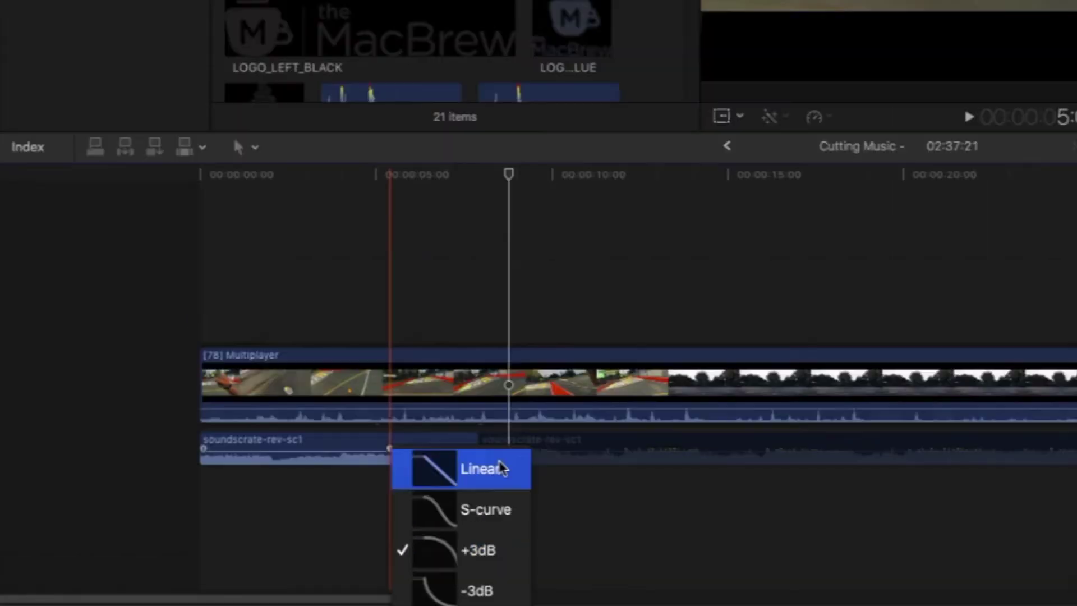
left_click(549, 403)
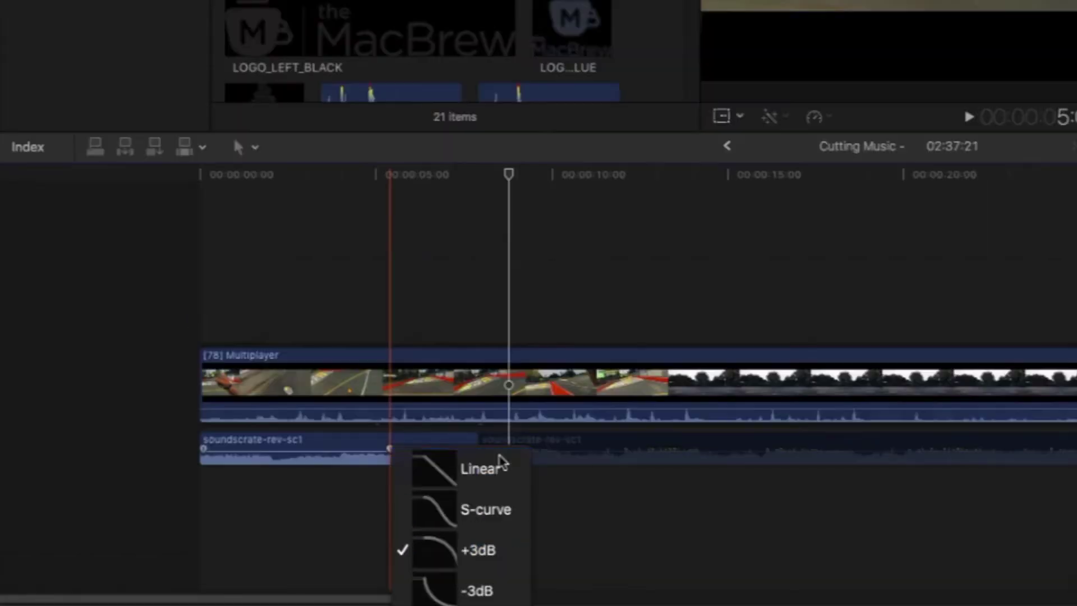
left_click(387, 449)
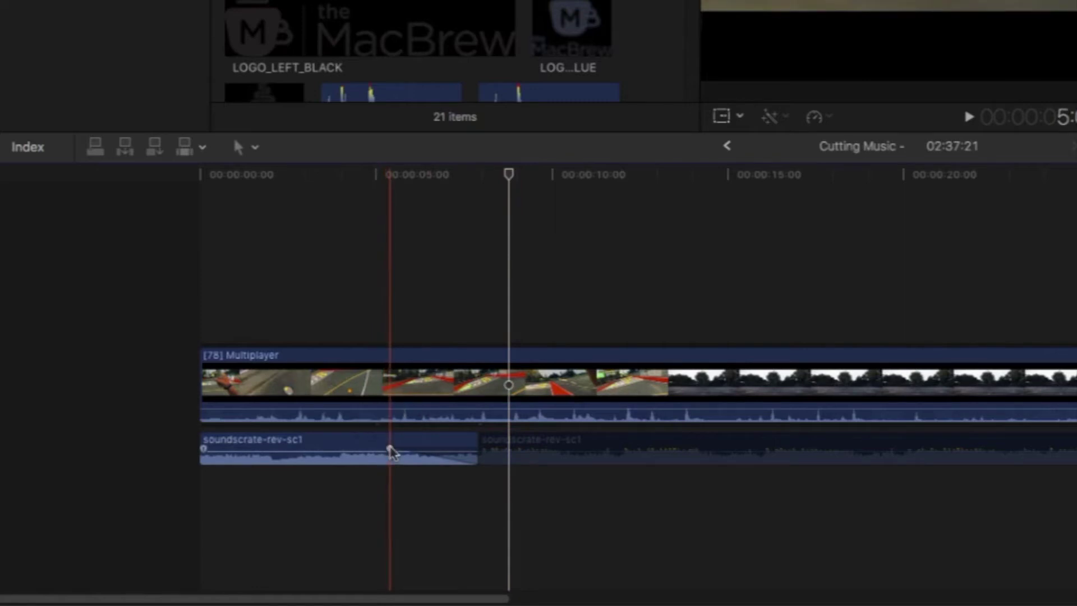
right_click(388, 448)
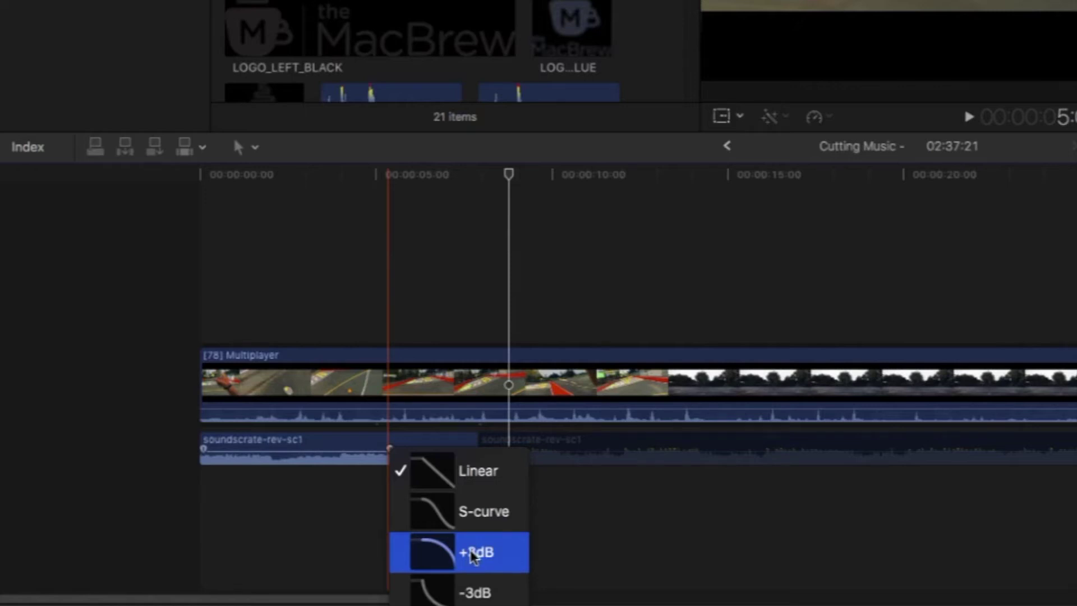
left_click(488, 470)
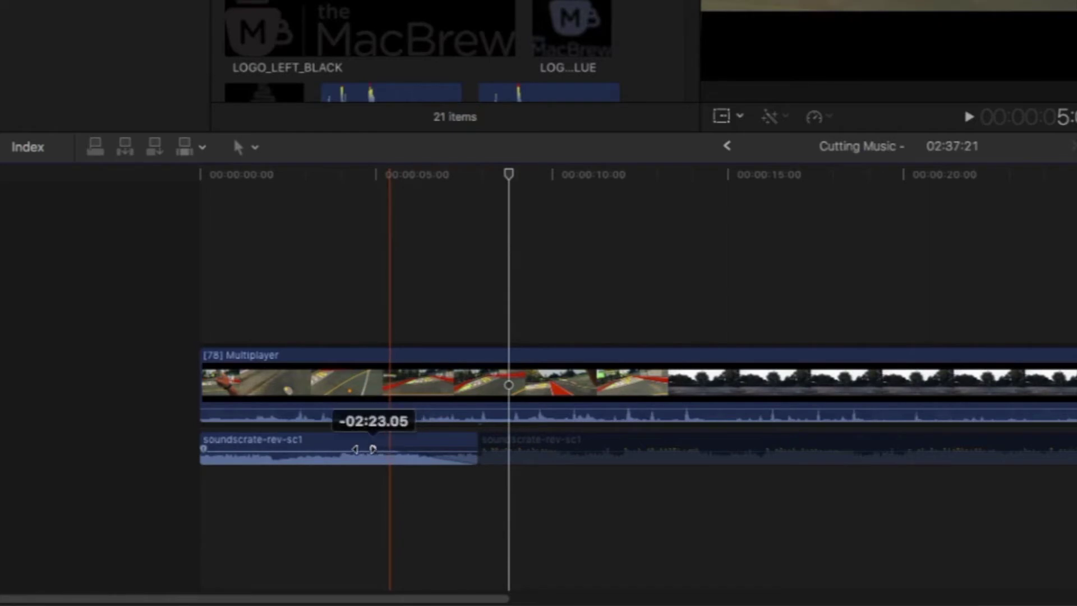
Step: Drag the fade back toward the clip's start and play the edit from the beginning
left_click_drag(327, 446, 204, 445)
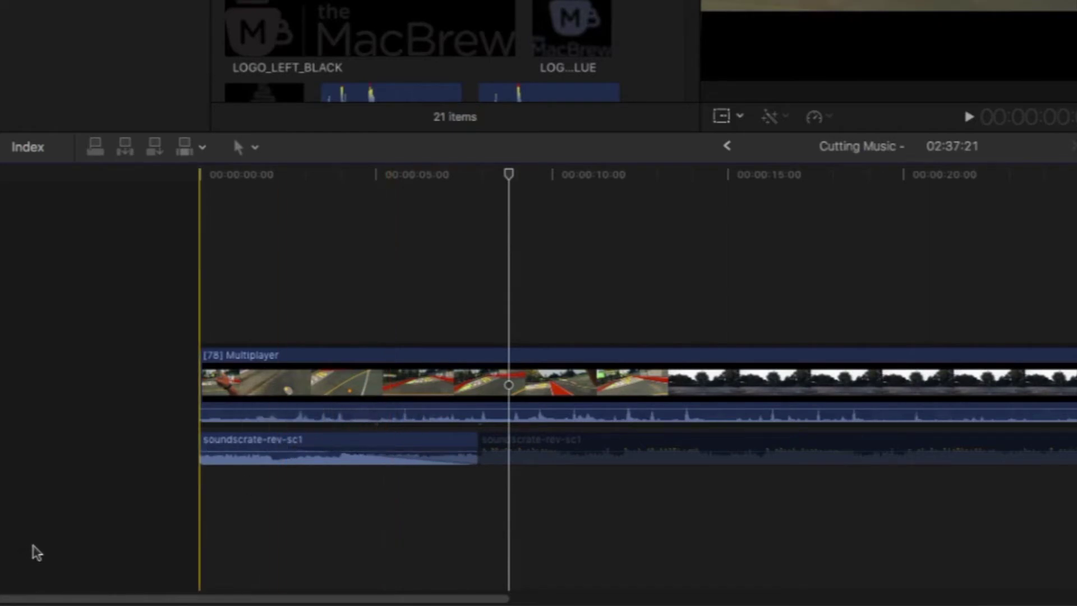
key("Home")
key("space")
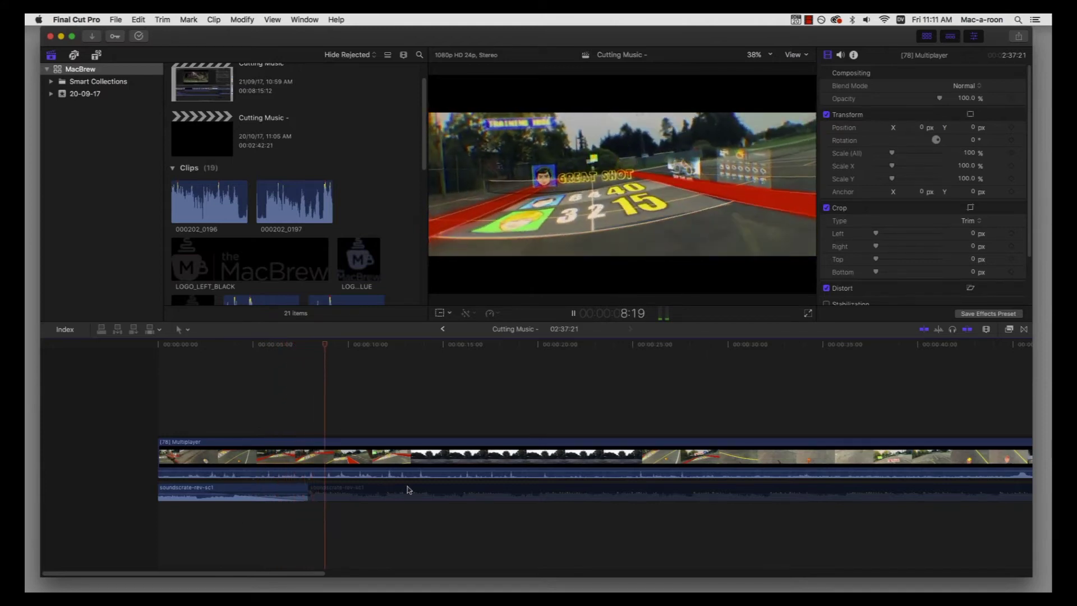
Step: Stop playback after reviewing the cut
key("space")
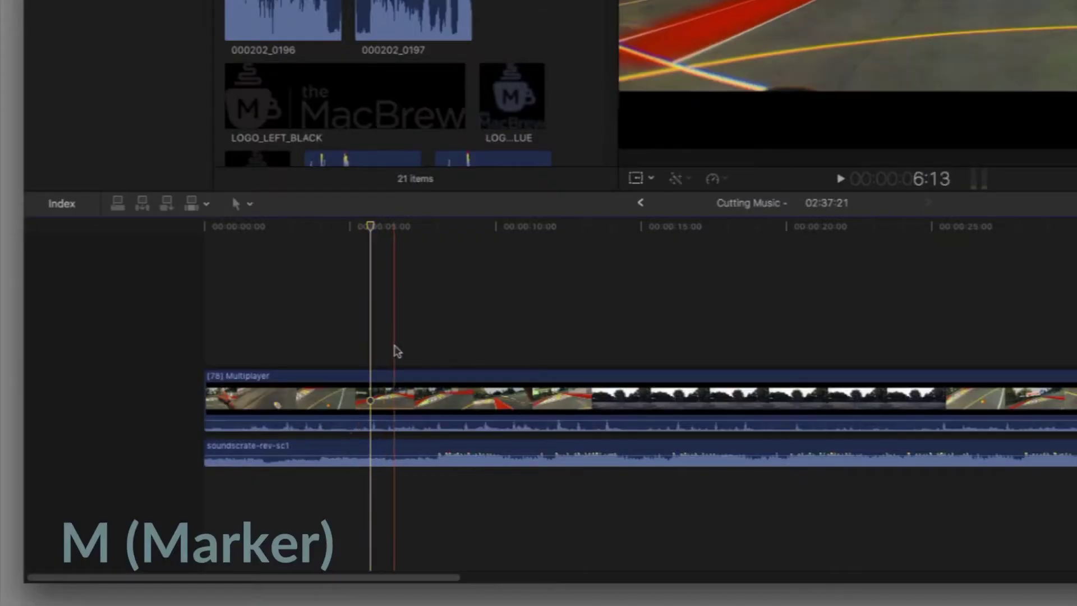
Step: Add a marker on a beat of the Multiplayer clip and delete the misplaced marker
left_click(395, 349)
key("m")
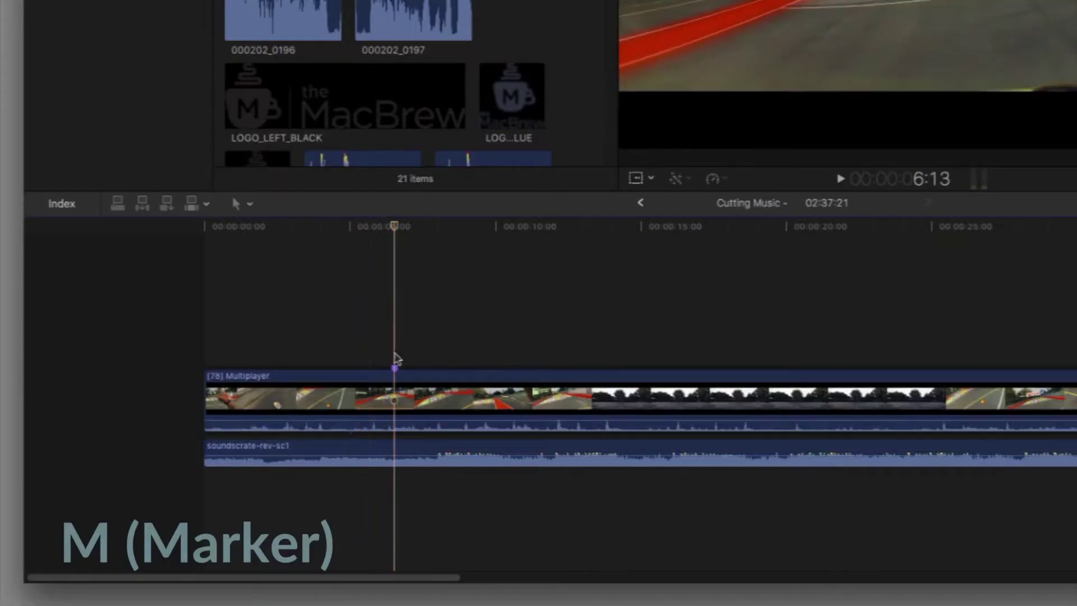
right_click(395, 371)
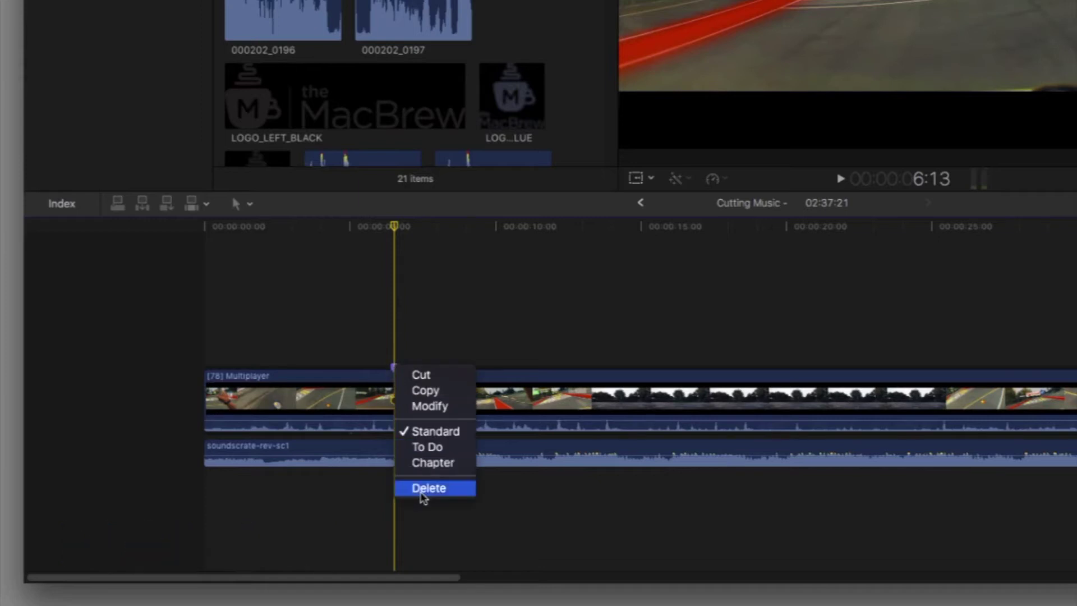
left_click(425, 488)
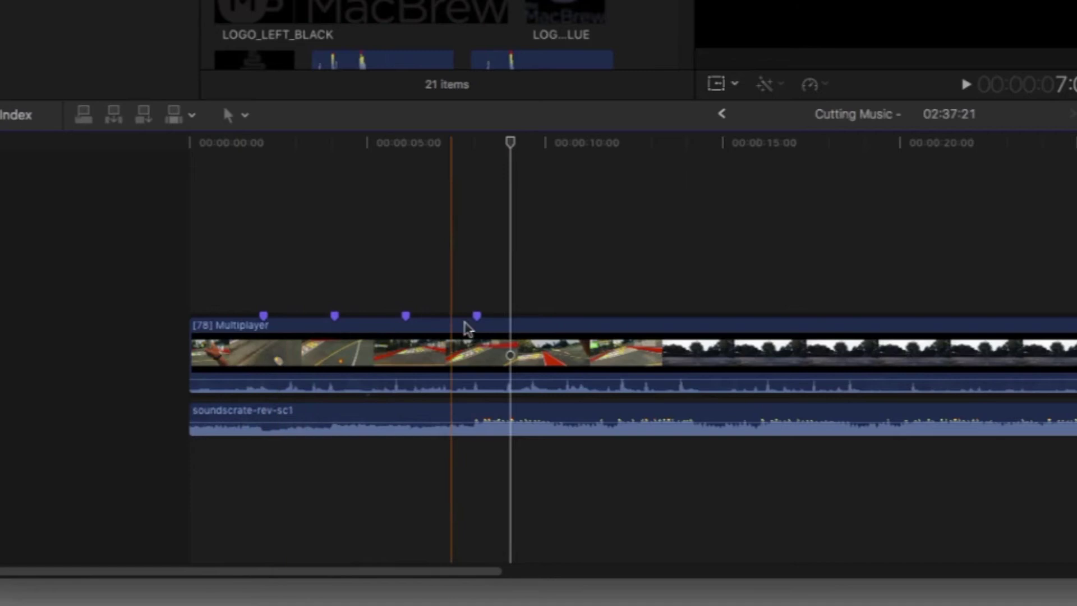
Step: Zoom in around the beat and add another beat marker on the Multiplayer clip
key("z")
left_click(492, 383)
left_click(491, 383)
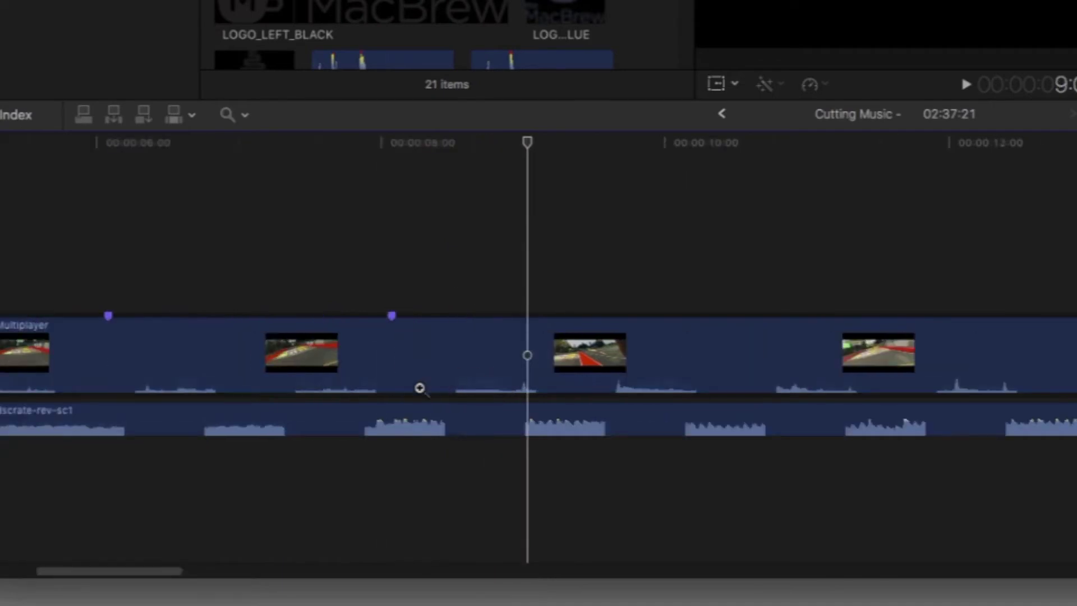
left_click_drag(118, 573, 62, 572)
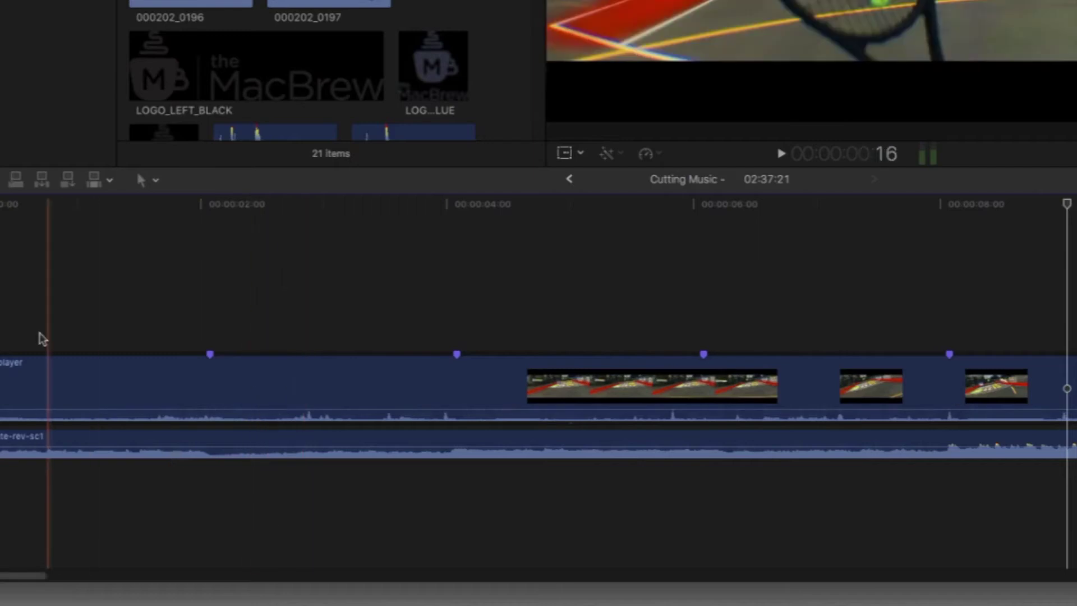
key("m")
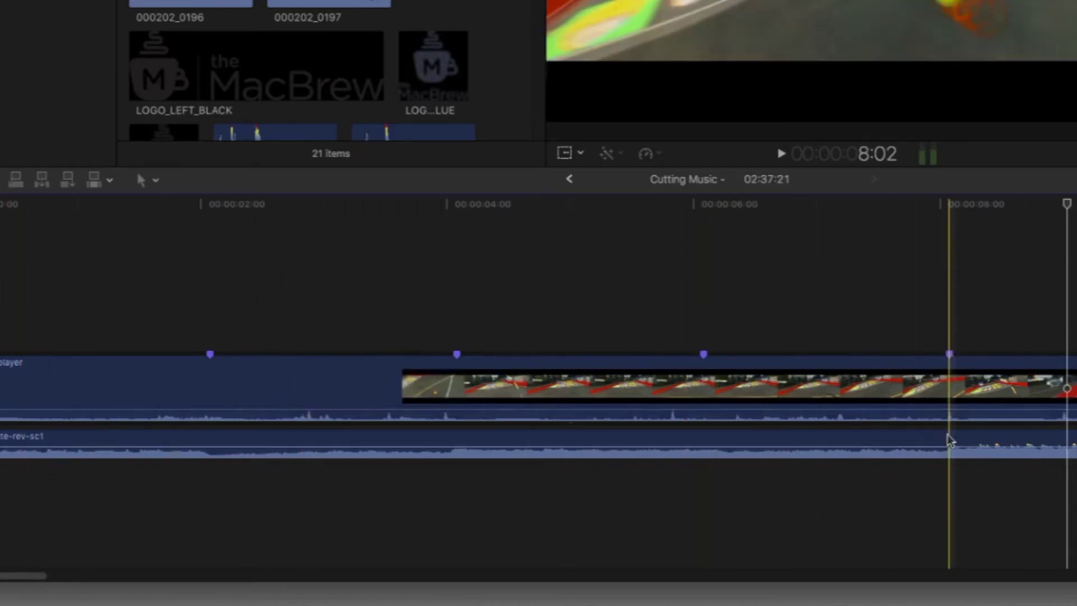
Step: Zoom in on the 8-second marker and stop playback right on the beat
left_click(903, 479)
key("space")
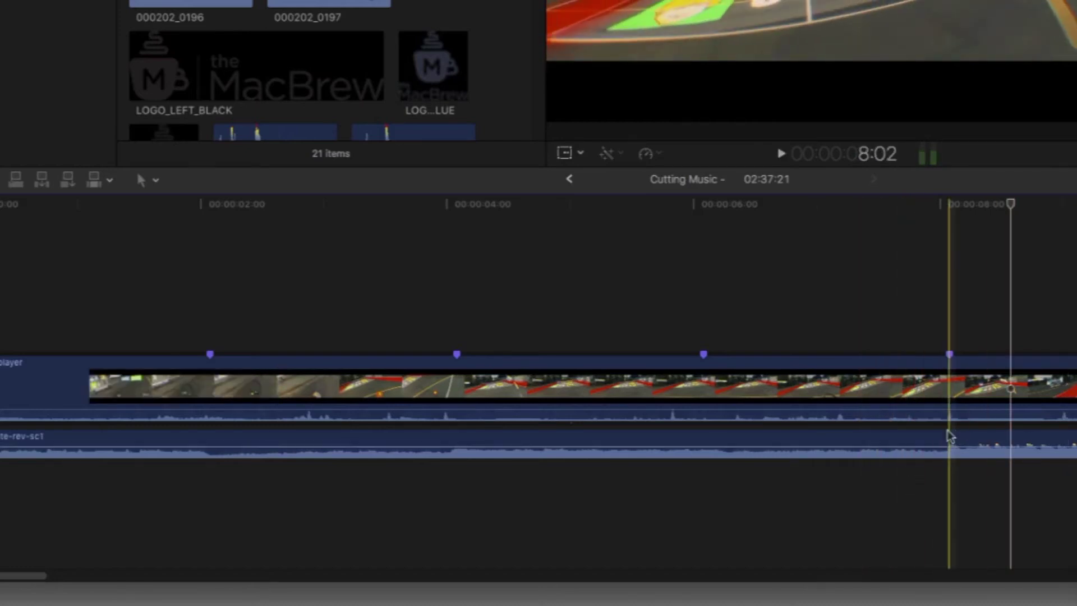
key("z")
left_click(950, 443)
key("a")
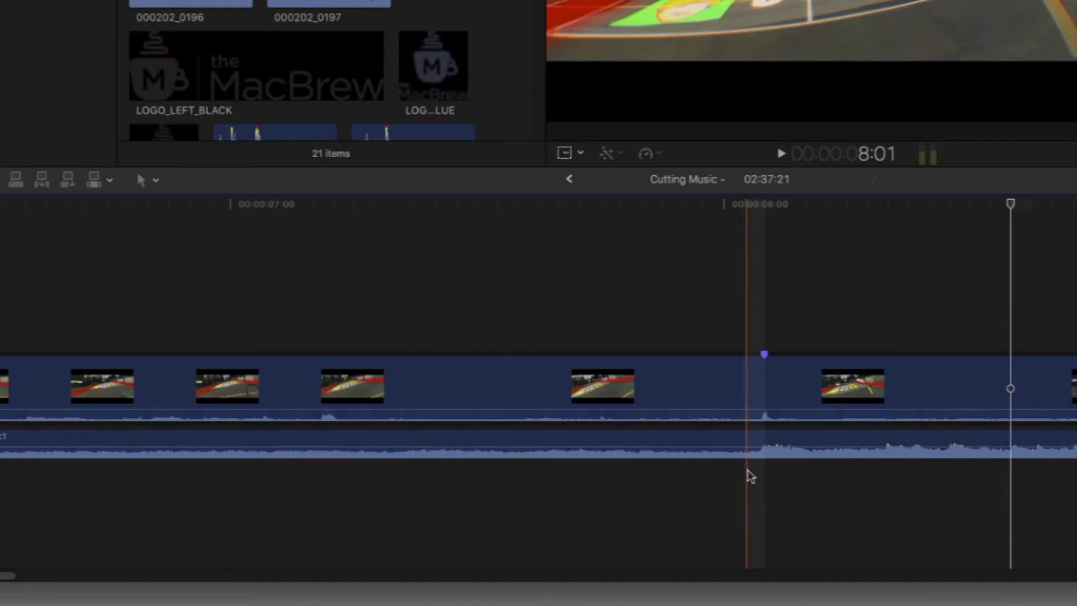
key("space")
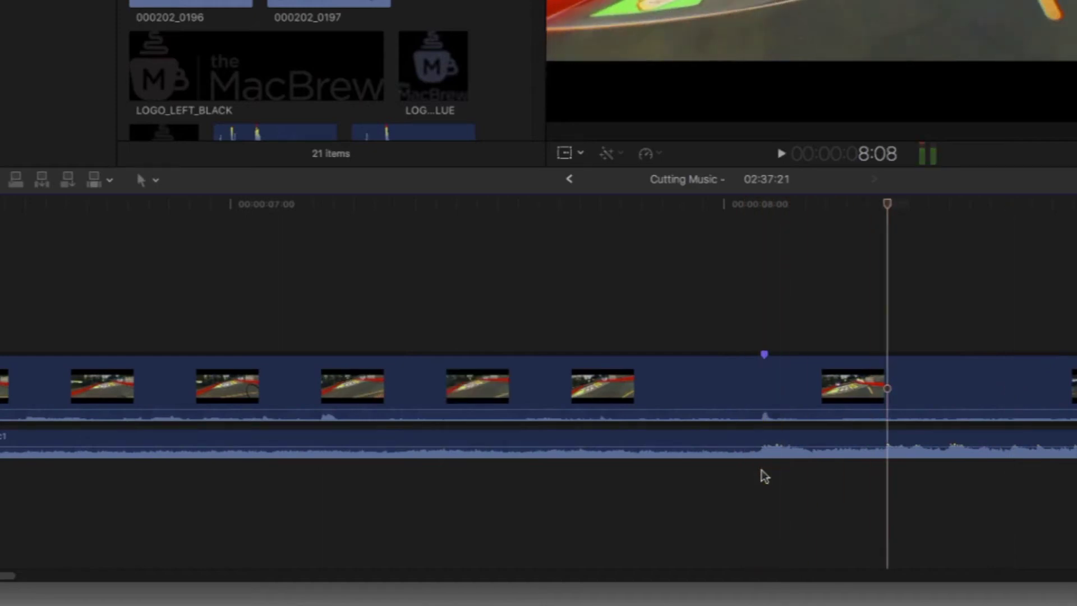
Step: Blade the music at the 8-second marker and disable everything after it
key("b")
left_click(765, 441)
key("a")
left_click(790, 442)
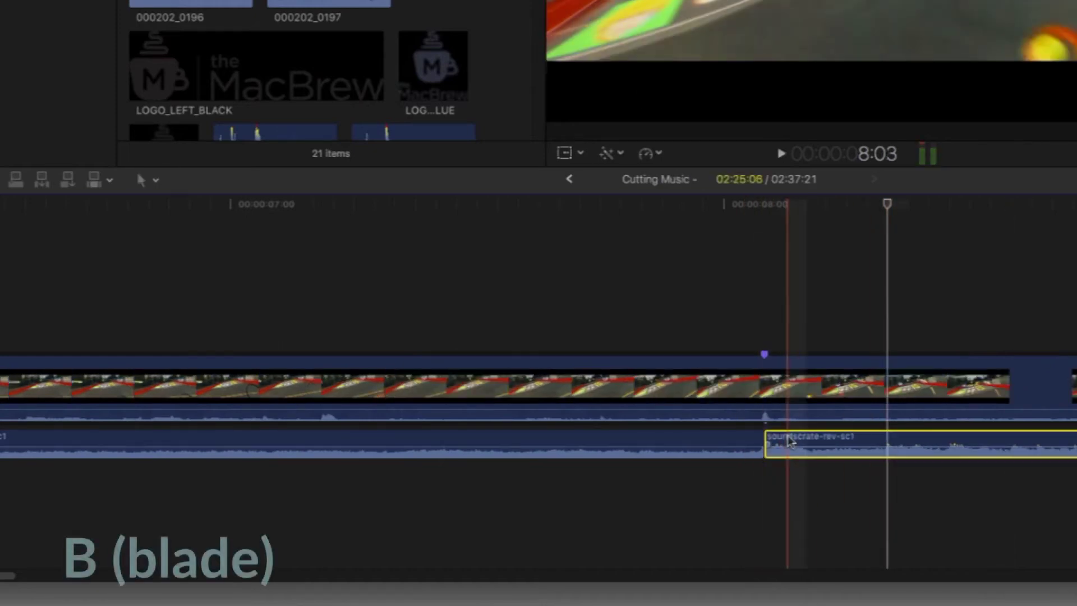
key("v")
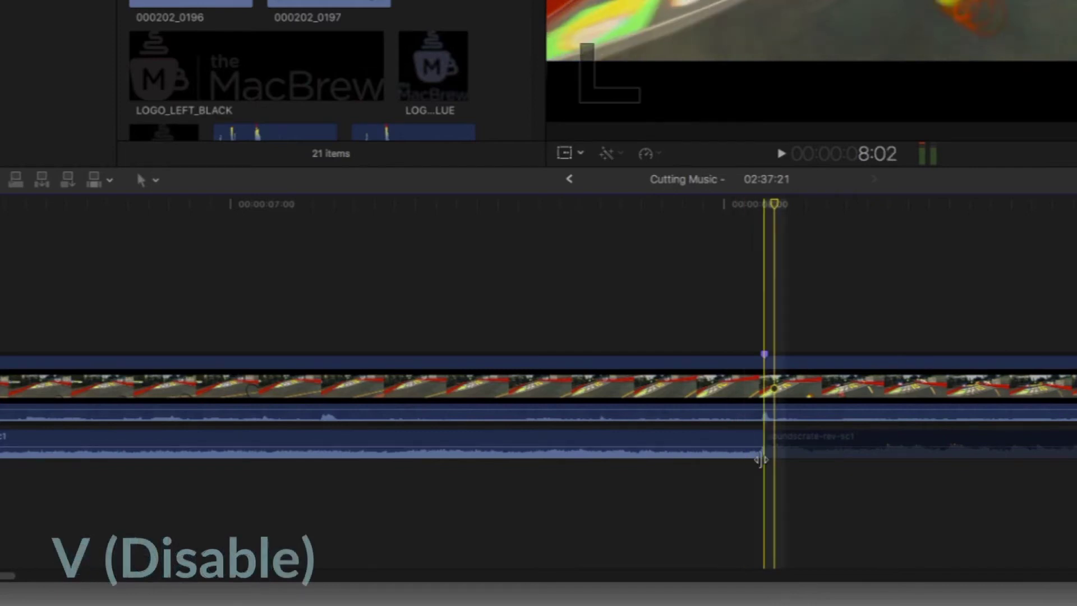
mouse_move(757, 445)
left_mouse_down()
mouse_move(746, 445)
mouse_move(757, 446)
left_mouse_up()
Step: Zoom the timeline out until the whole project fits
key("z")
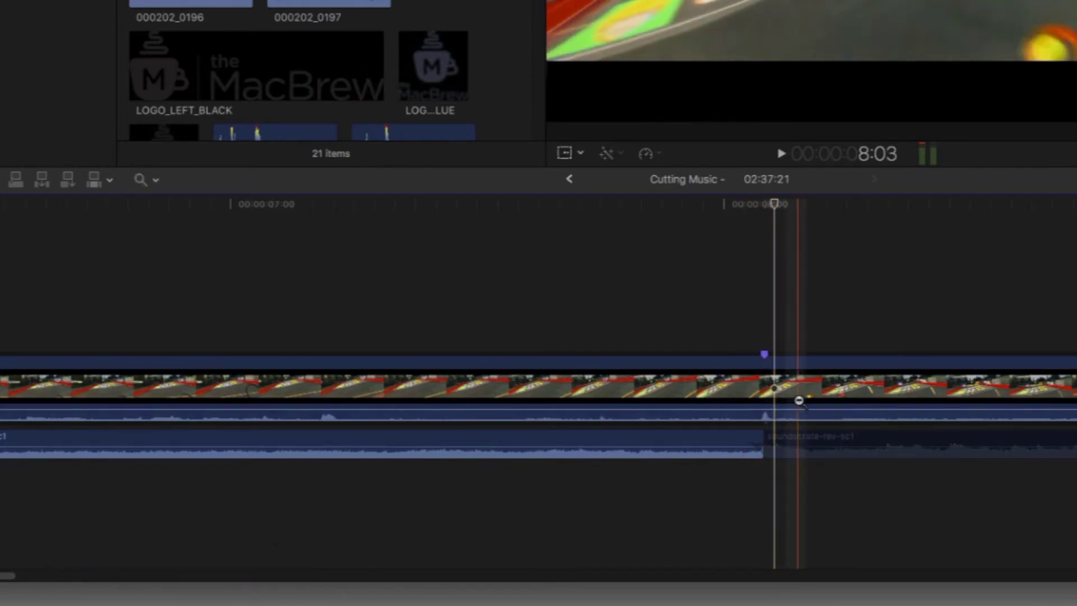
left_click(799, 400, "alt")
left_click(738, 428, "alt")
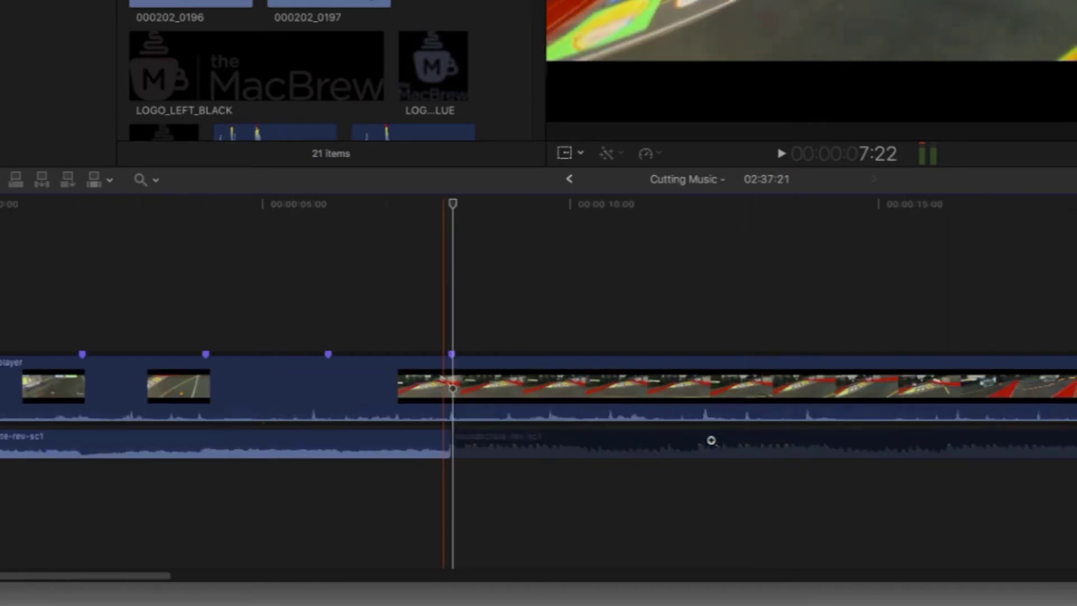
left_click(709, 440, "alt")
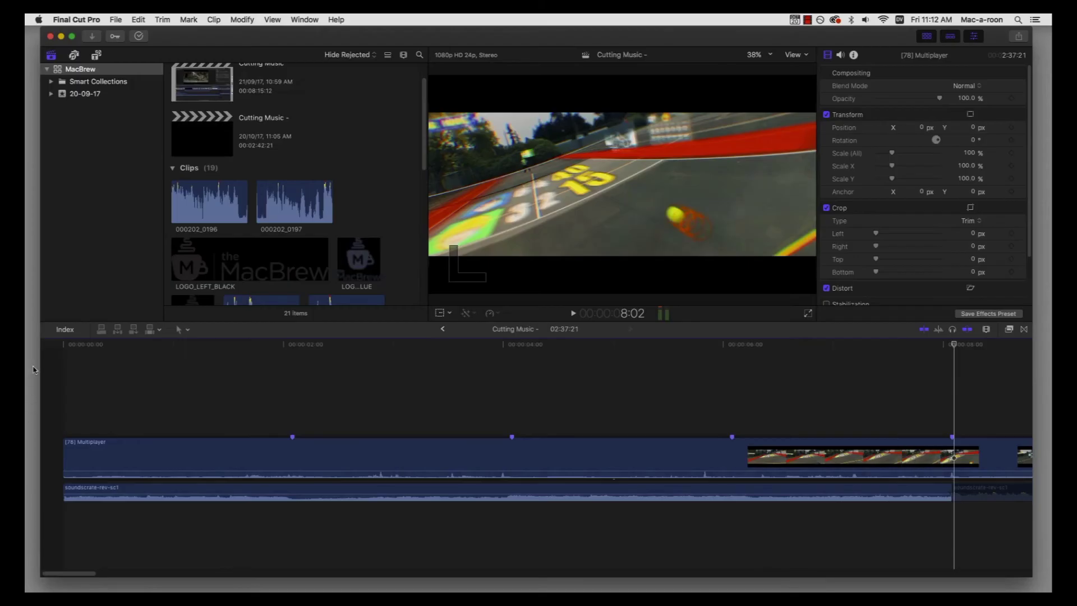
key("space")
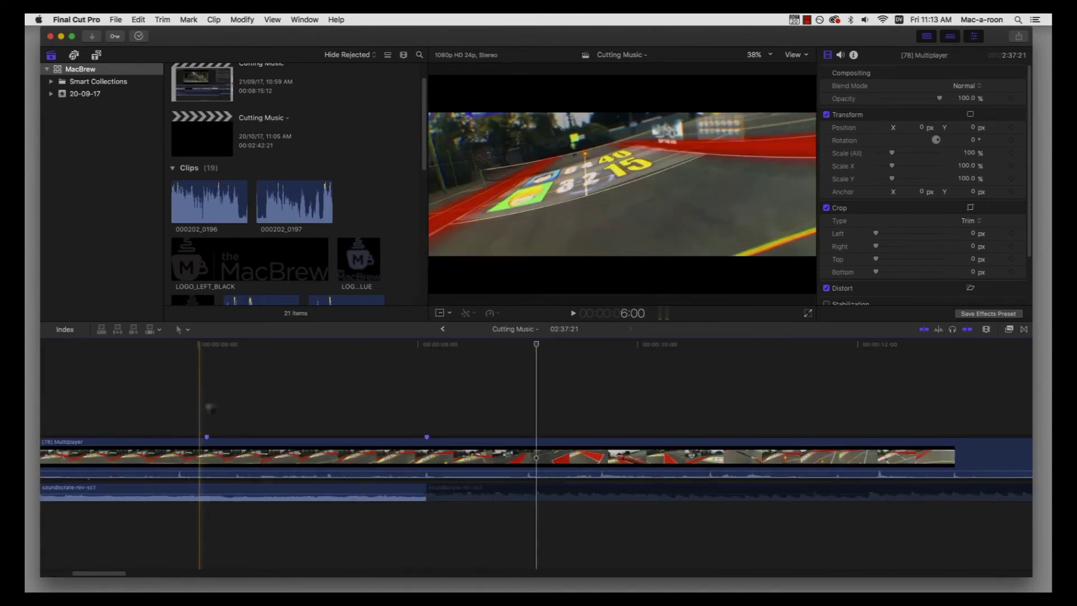
key("space")
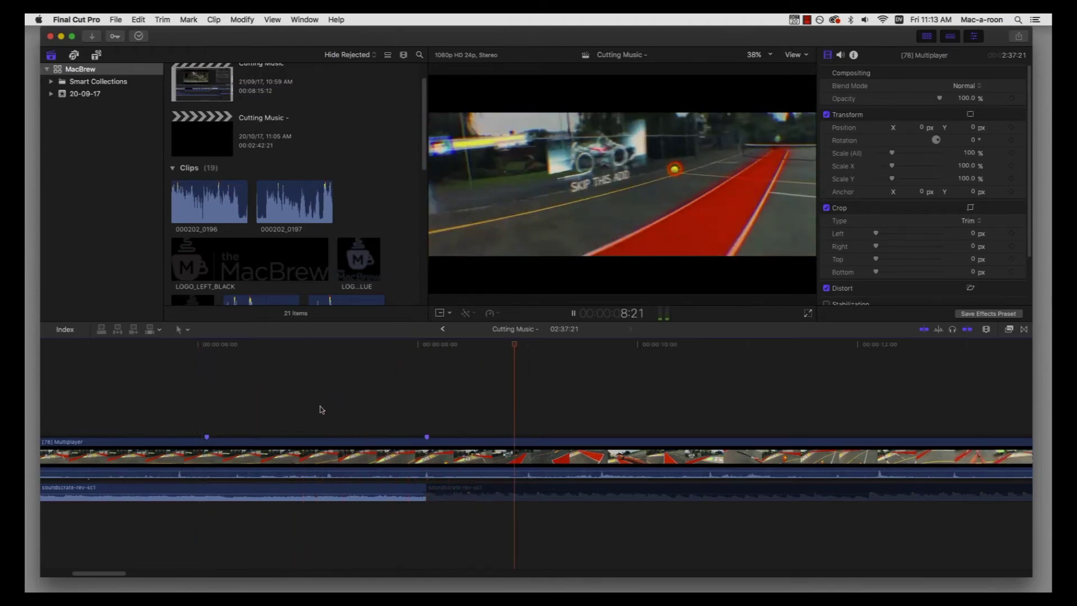
key("space")
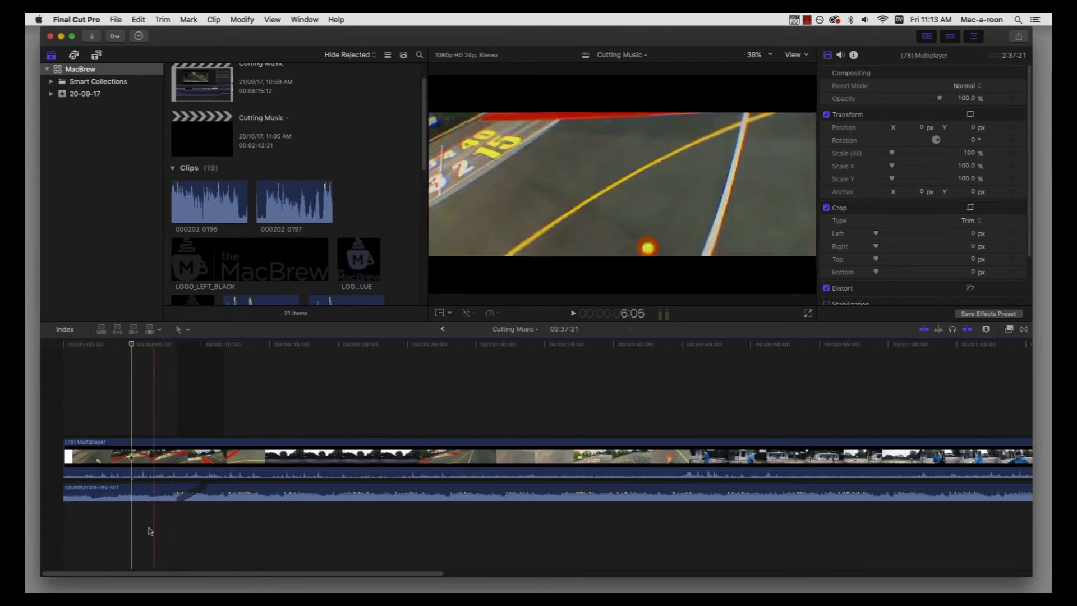
Step: Disable the Multiplayer video clip, zoom in near 1:08 and play the music's ending
left_click(145, 535)
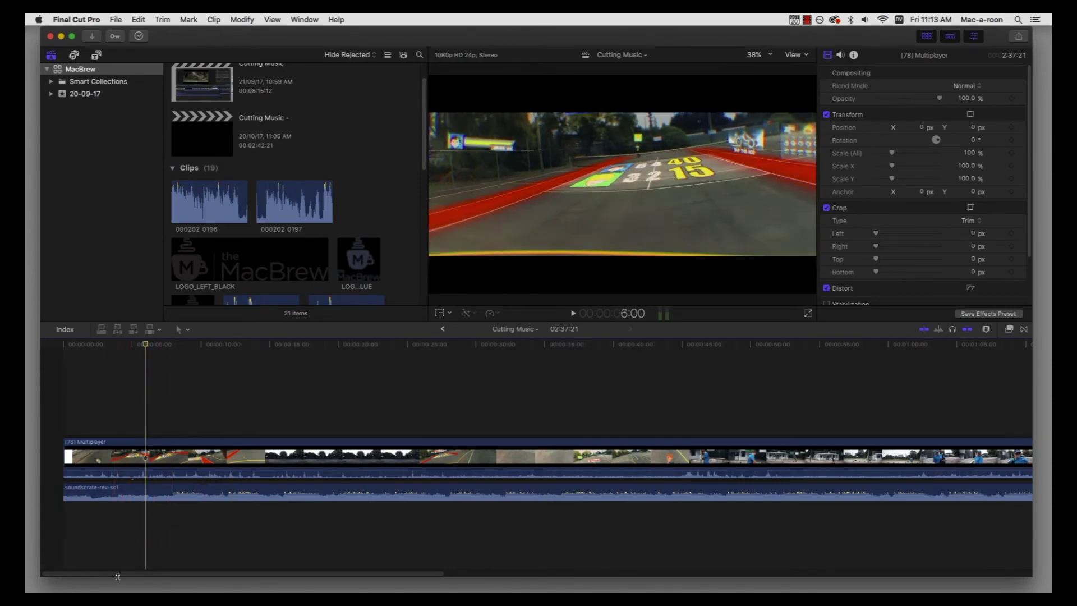
left_click_drag(115, 573, 334, 587)
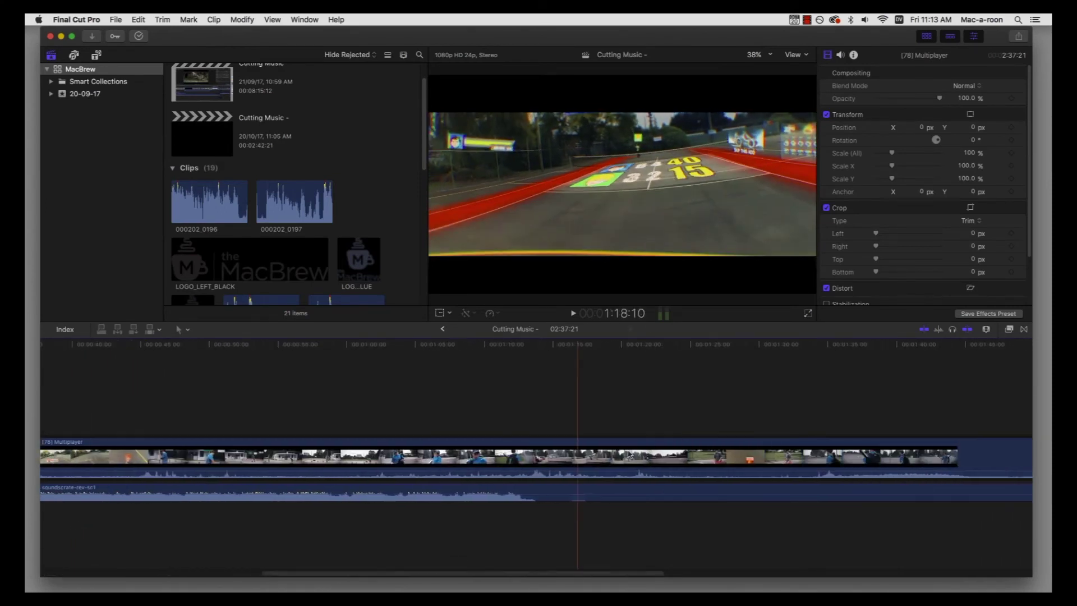
left_click(486, 457)
key("v")
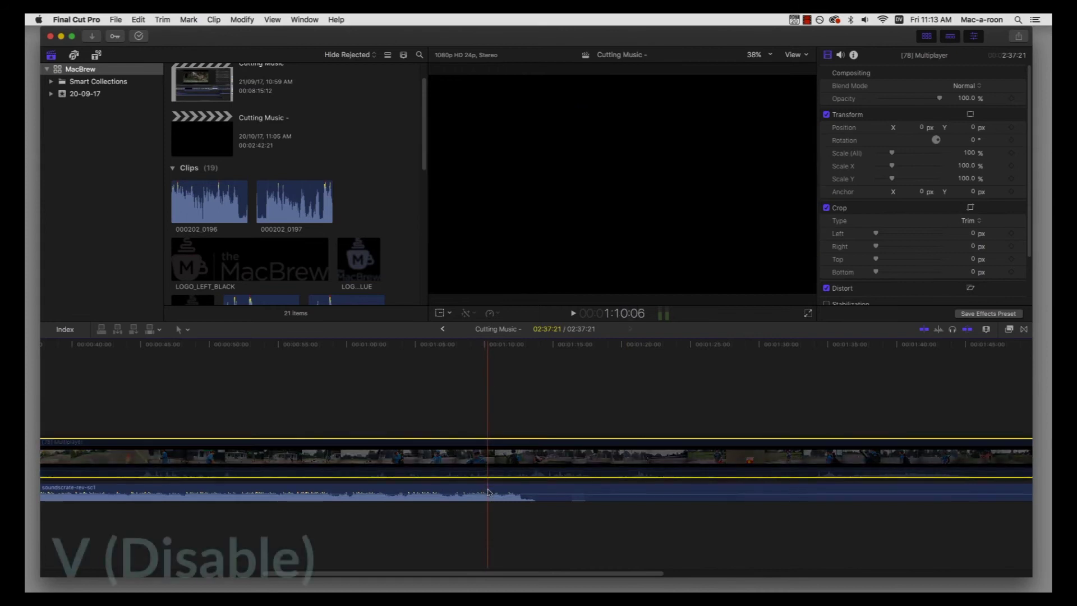
key("super+equal")
key("super+equal")
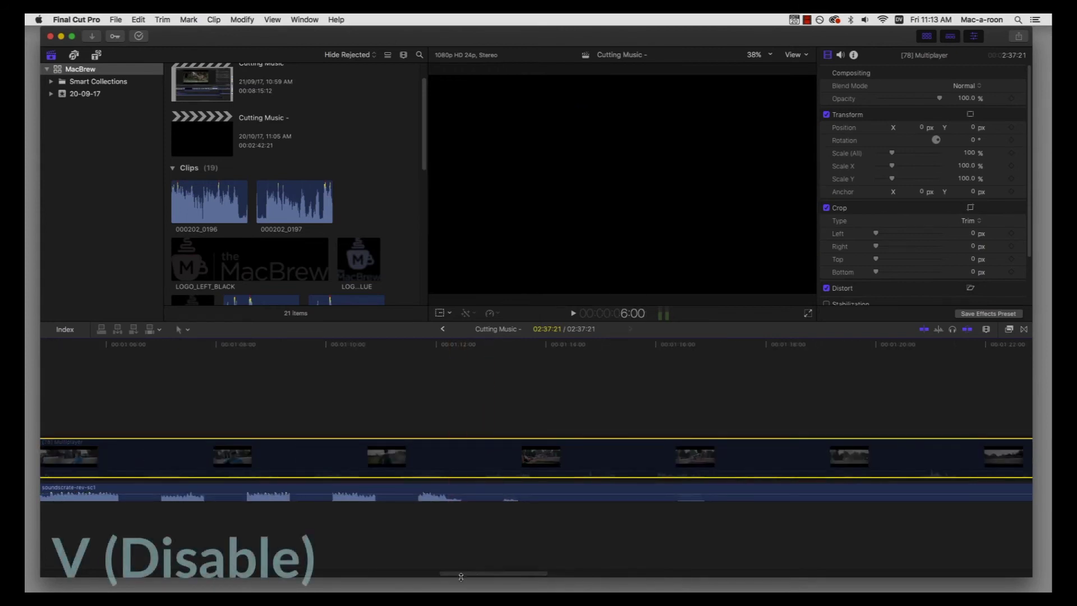
left_click(348, 521)
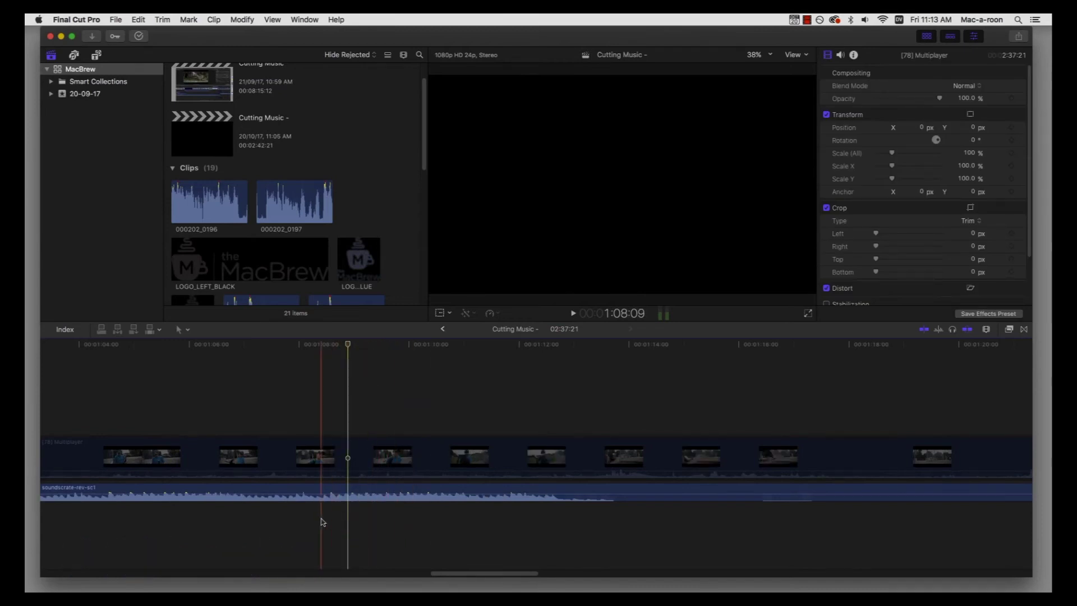
key("space")
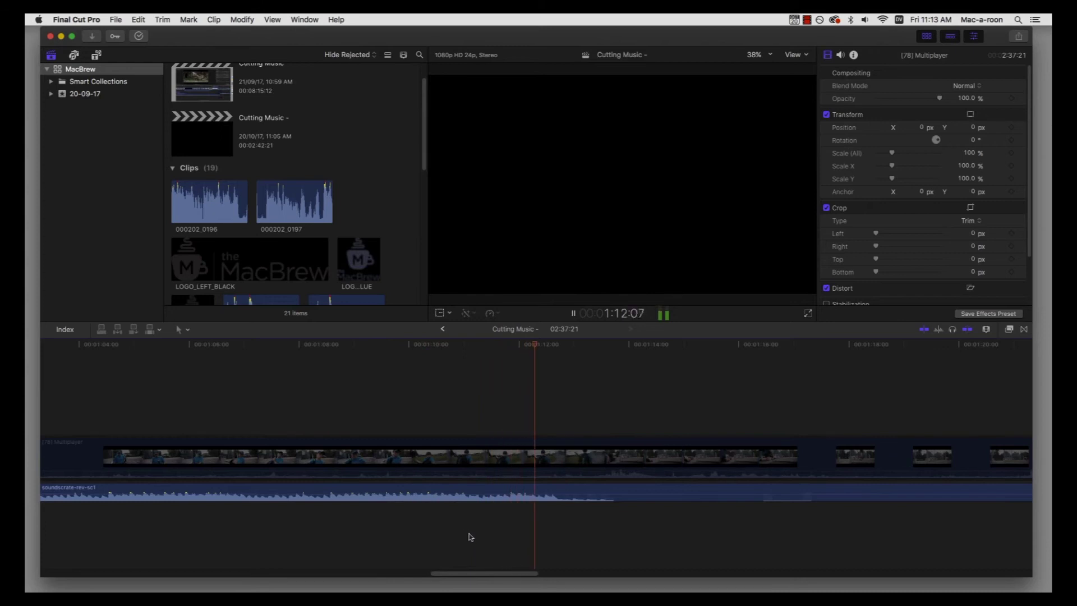
Step: Blade the music where its ending begins near 1:12 and cut that section out
key("b")
left_click(481, 491)
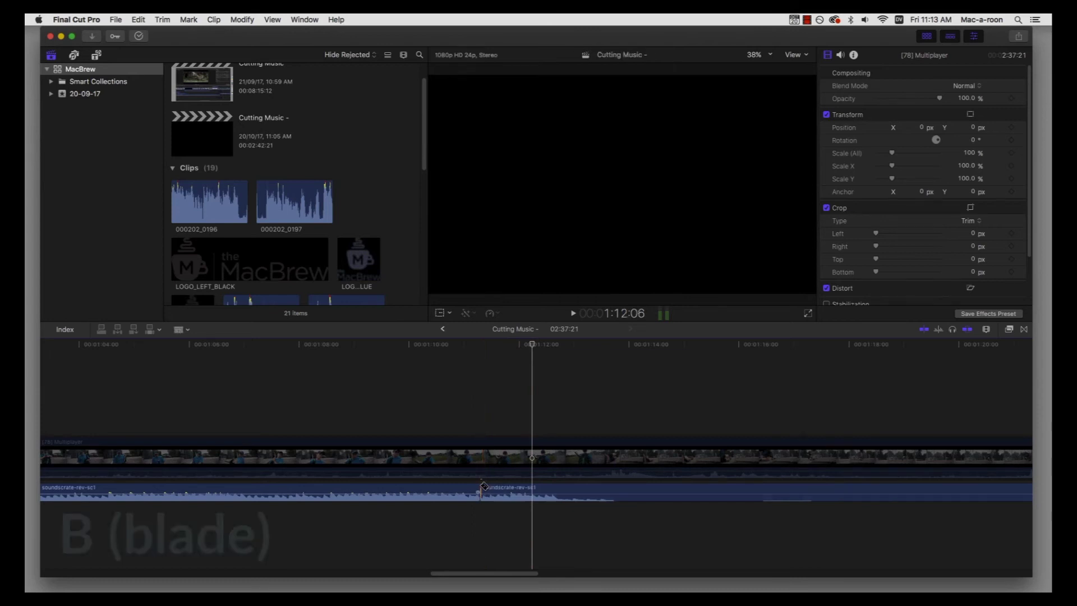
left_click(526, 490)
key("super+x")
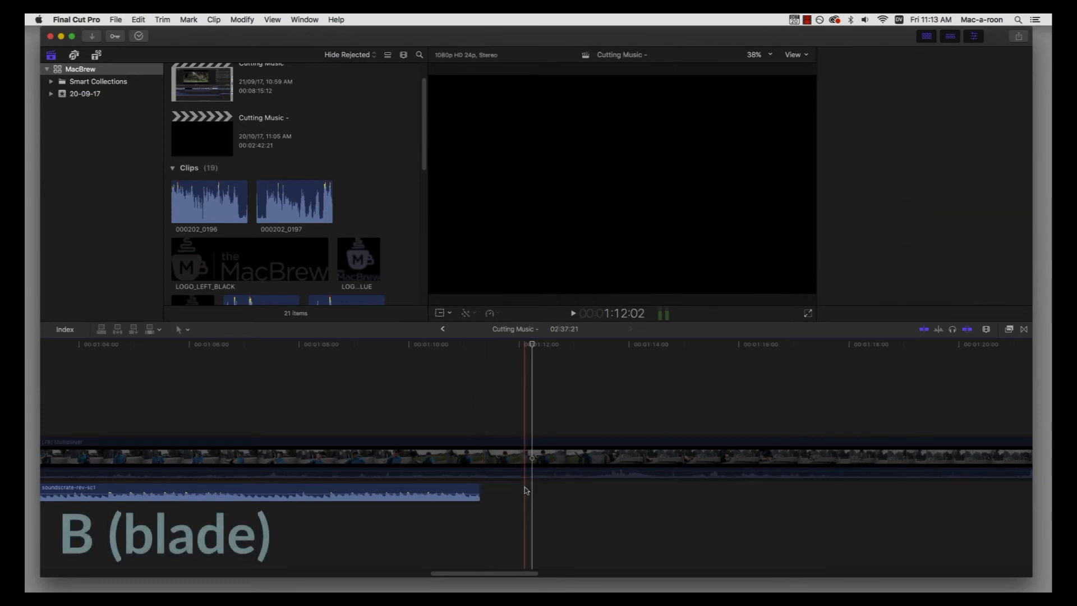
Step: Delete the music after the 8:01 cut and paste the ending section there
scroll(232, 555, "left", 10)
scroll(232, 556, "left", 10)
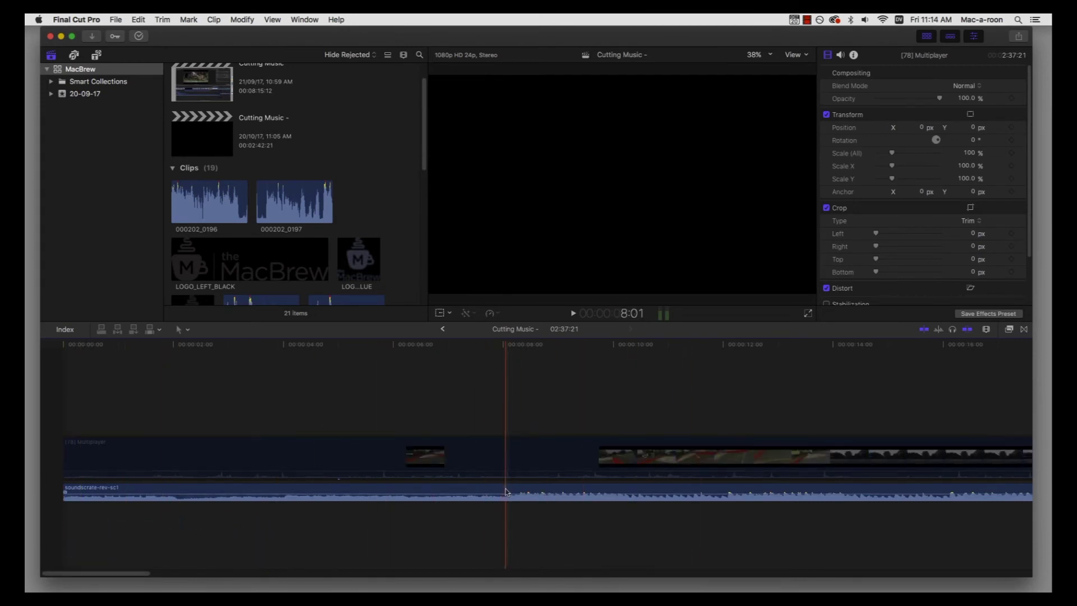
key("b")
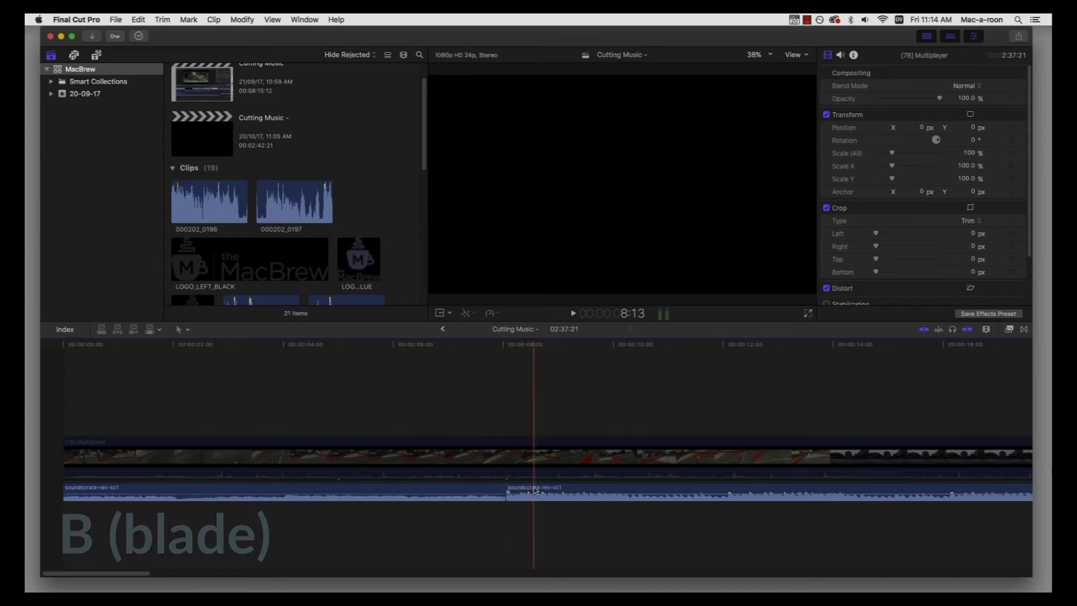
key("a")
left_click(508, 492)
key("Delete")
key("super+v")
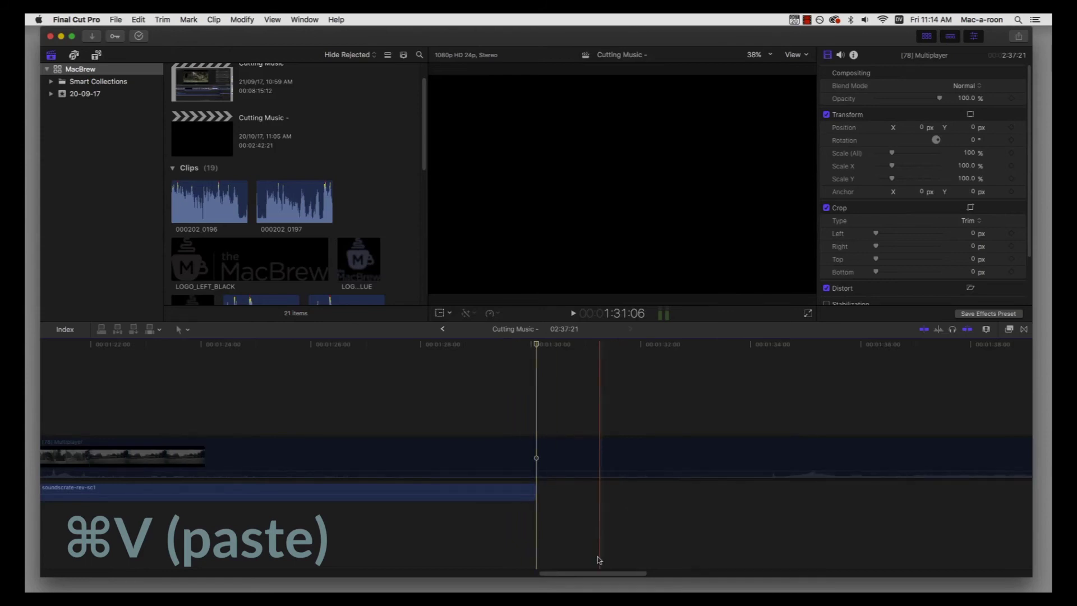
Step: Disable the music clip after the playhead and re-enable the Multiplayer video clip
left_click_drag(596, 572, 91, 561)
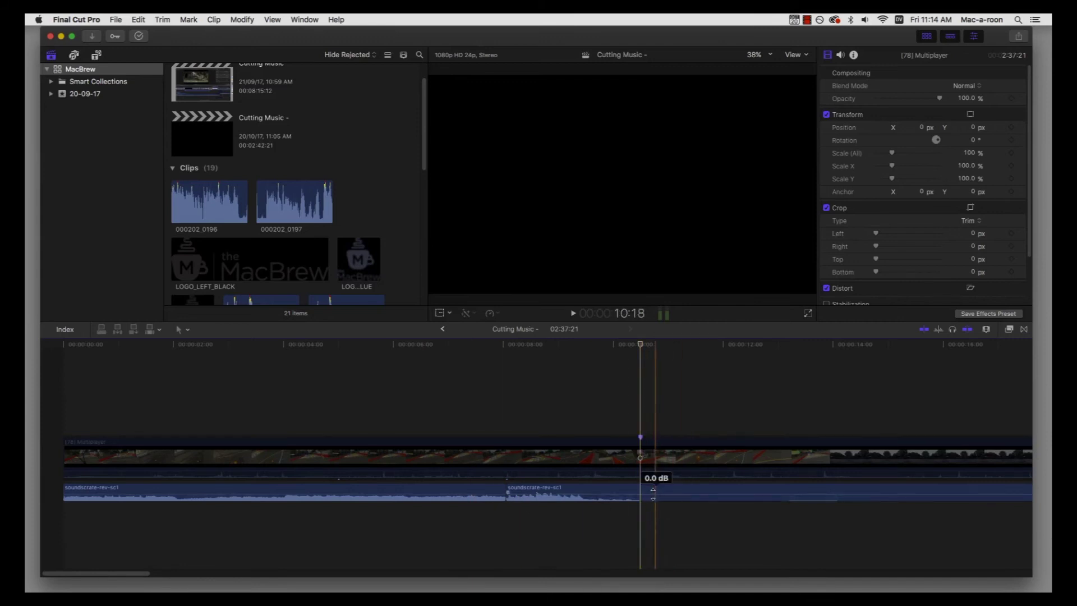
left_click(672, 494)
key("v")
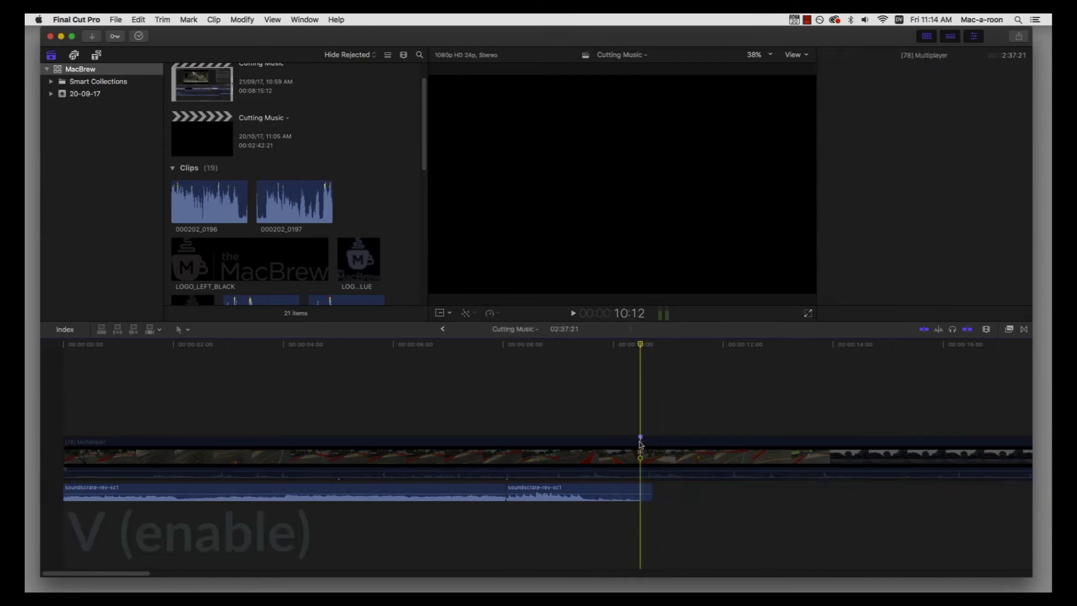
left_click(644, 466)
key("v")
right_click(641, 436)
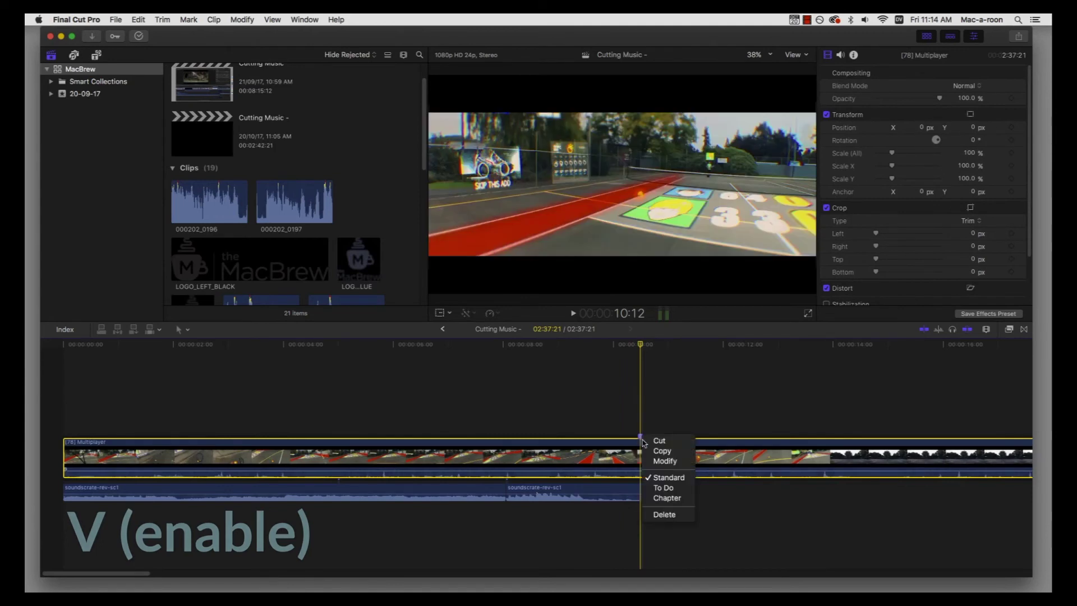
left_click(499, 514)
Step: Play from about 4 seconds, zoomed in, and stop on the beat near 6:02
left_click(500, 512)
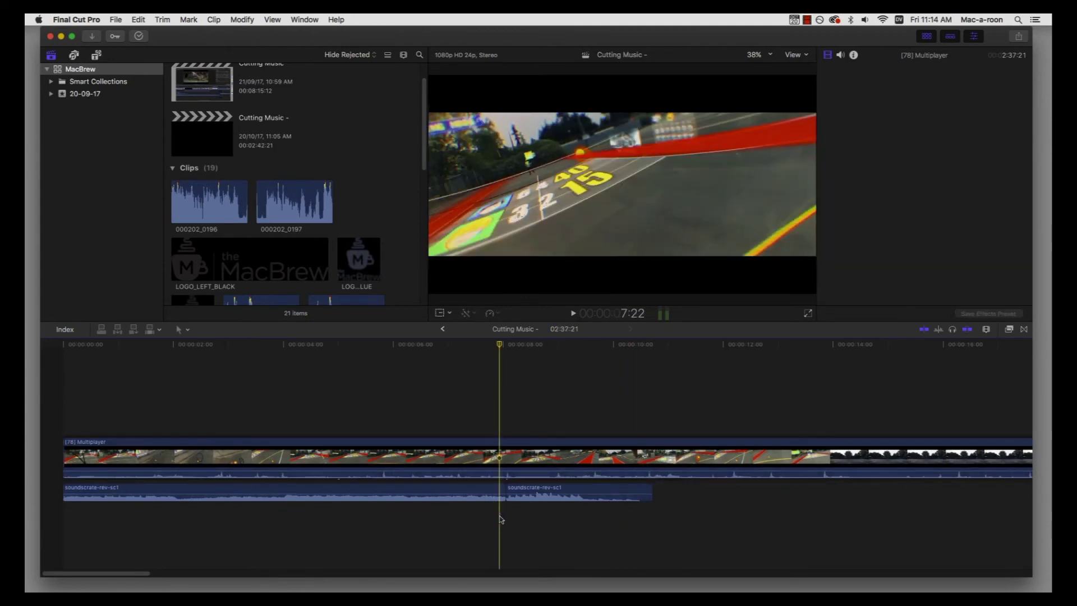
key("space")
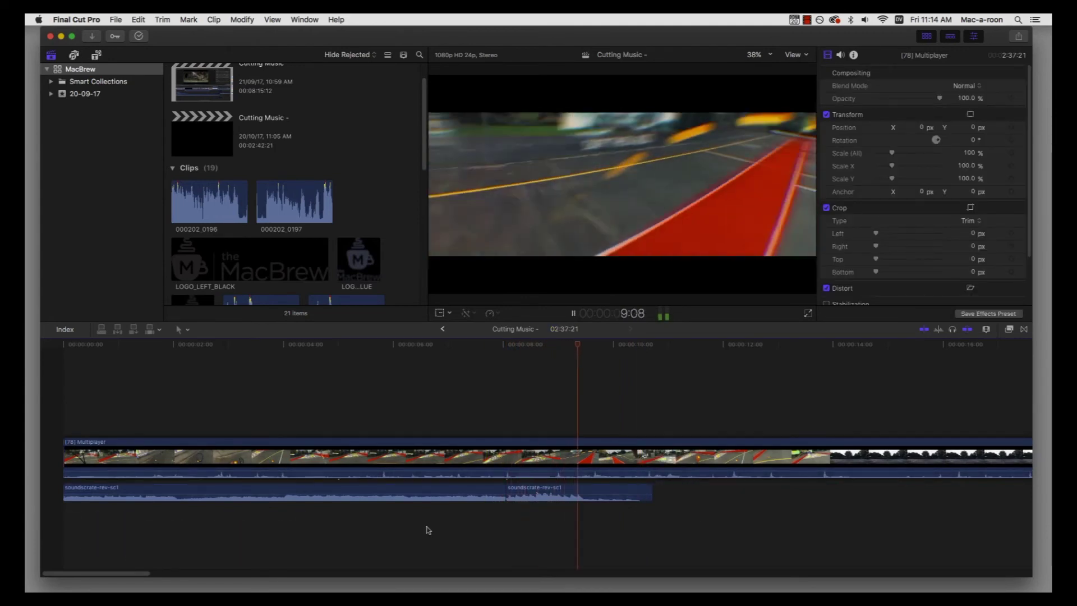
left_click(287, 524)
key("space")
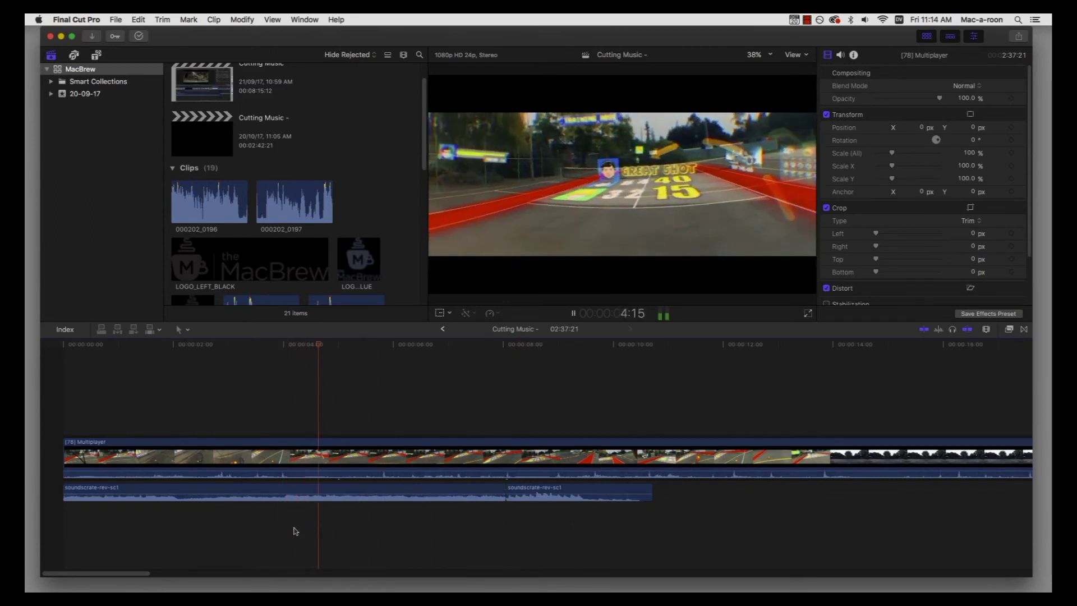
key("z")
left_click(399, 499)
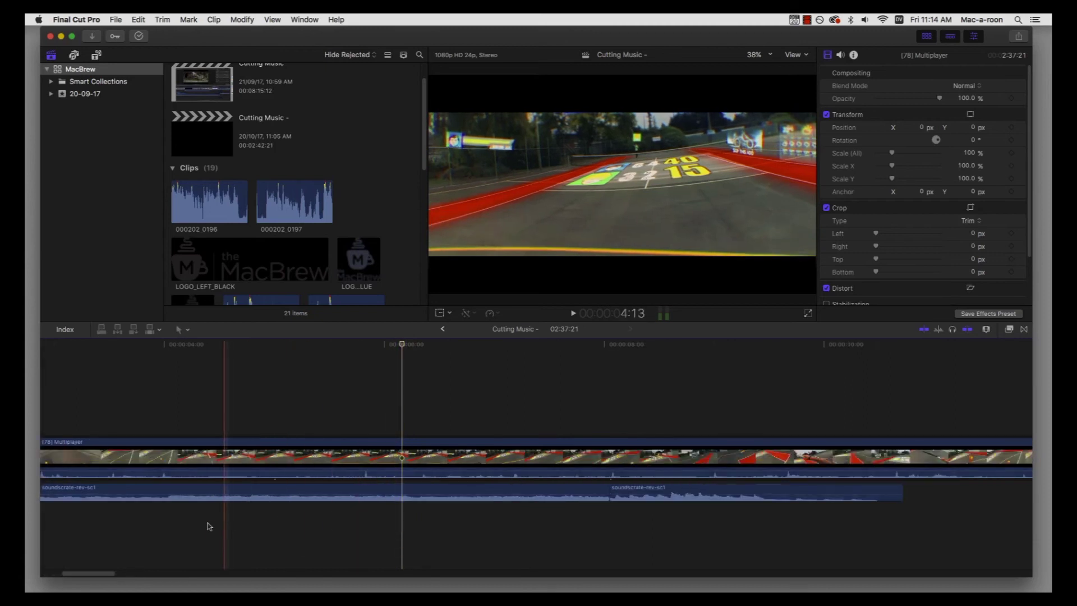
key("space")
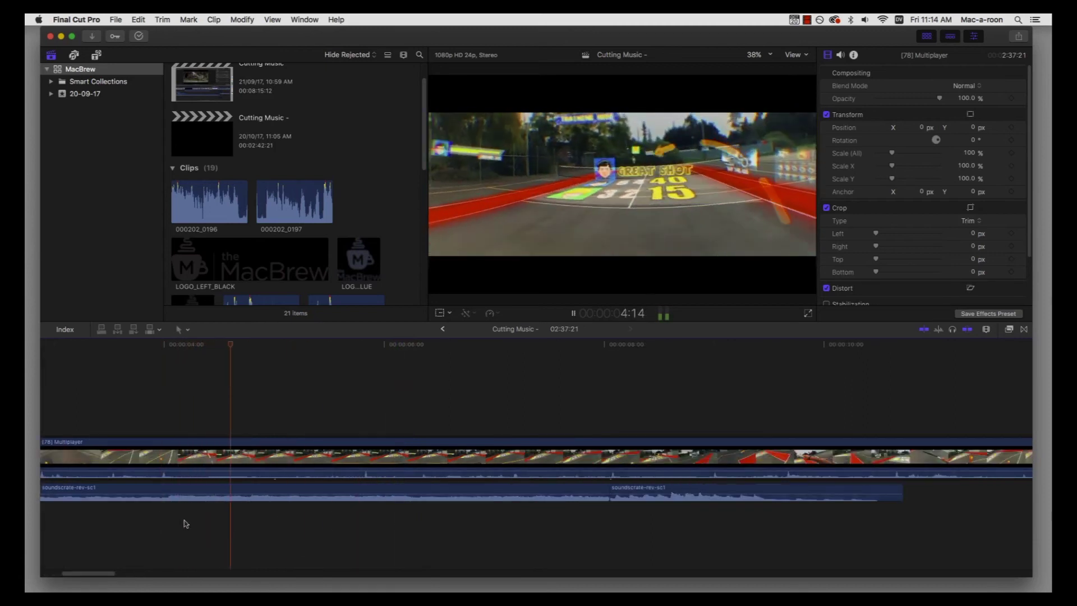
key("r")
Step: Blade the music at 6:02 and delete the section up to the later clip
key("b")
left_click(395, 491)
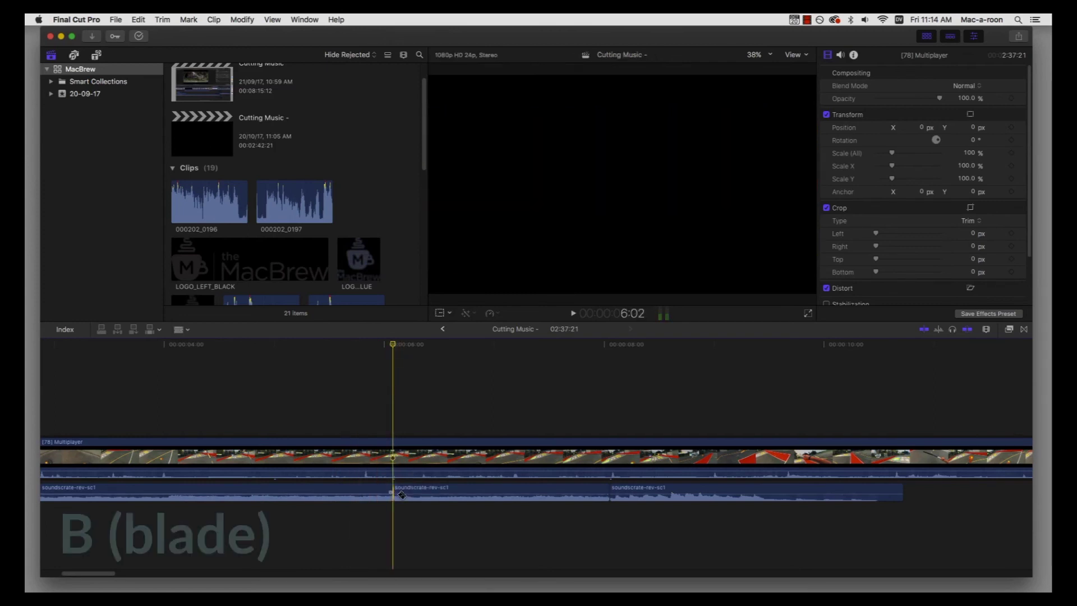
key("a")
left_click(469, 491)
key("Delete")
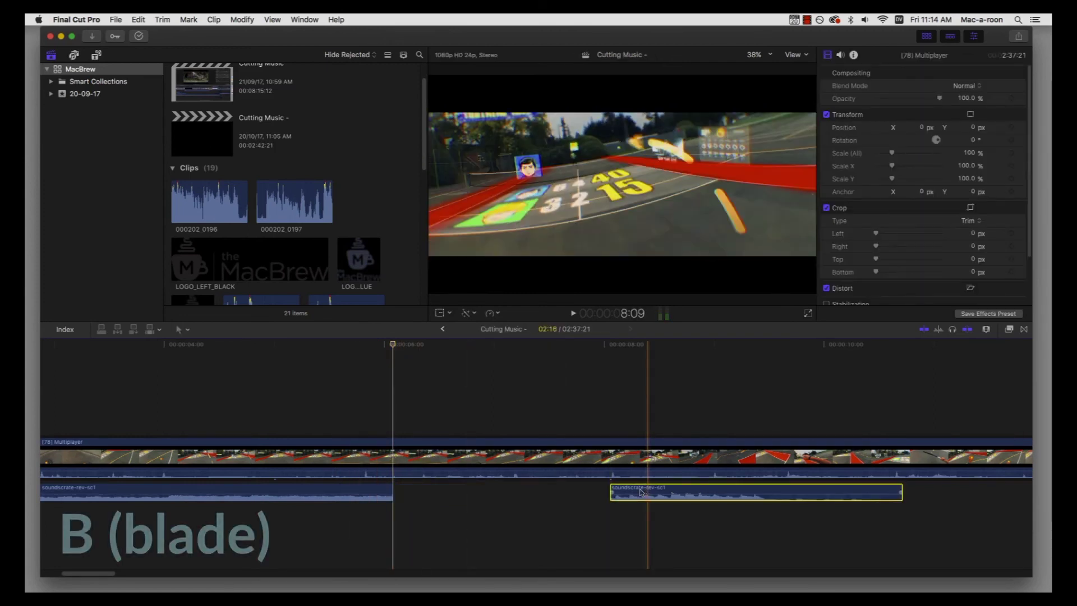
Step: Slide the soundscrate-rev-sc1 clip to the 6-second cut and extend both clip edges into an overlap
left_click_drag(649, 493, 441, 495)
left_click_drag(532, 449, 515, 443)
left_click_drag(450, 450, 506, 449)
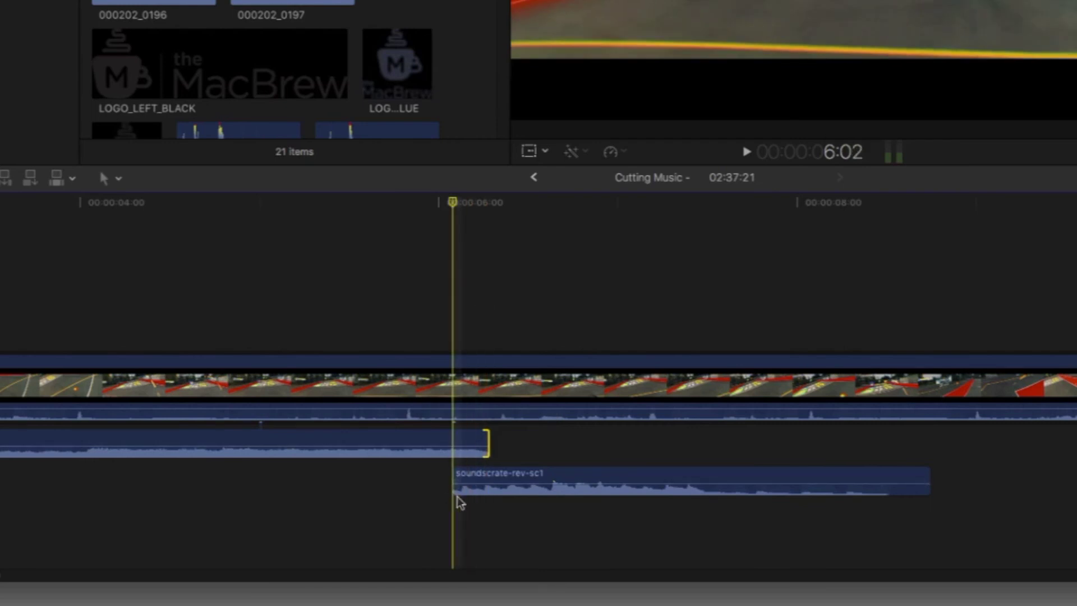
left_click_drag(454, 492, 422, 489)
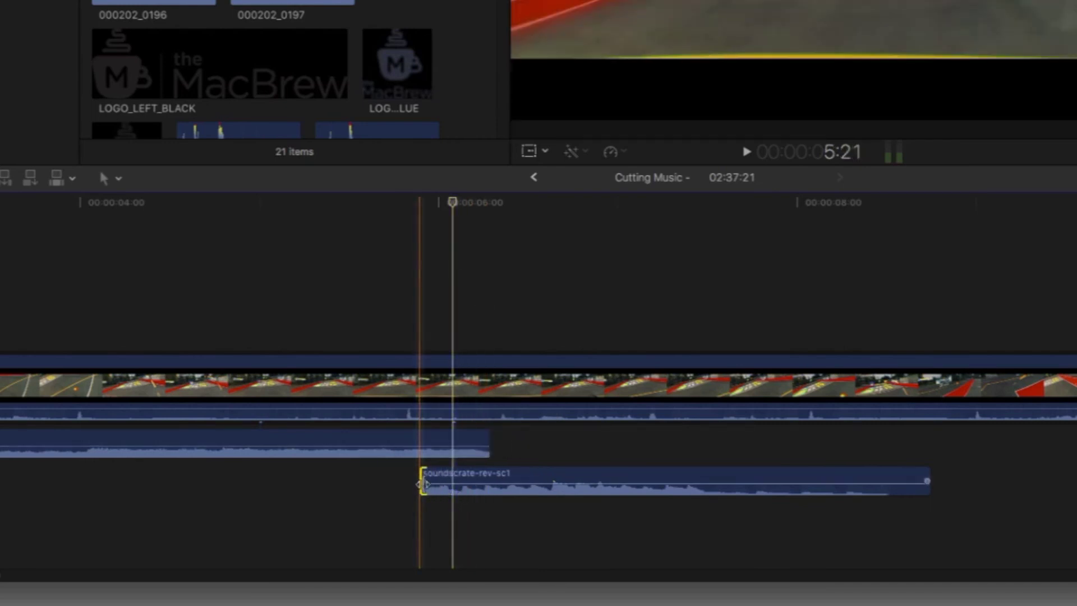
left_click_drag(424, 483, 437, 441)
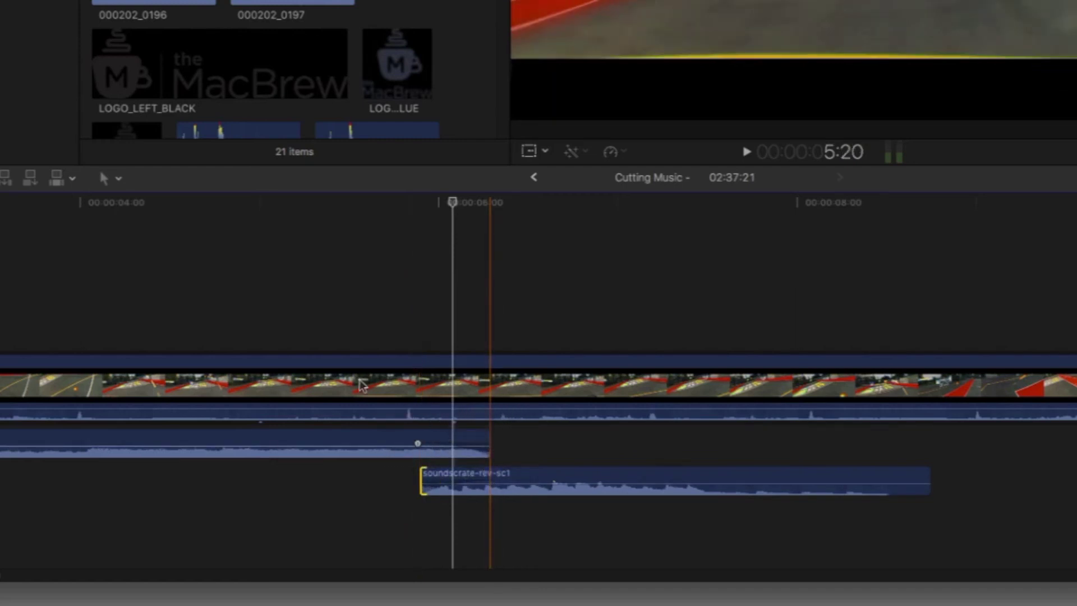
Step: Play through the overlapping music from just before it, then zoom the timeline out
left_click(242, 241)
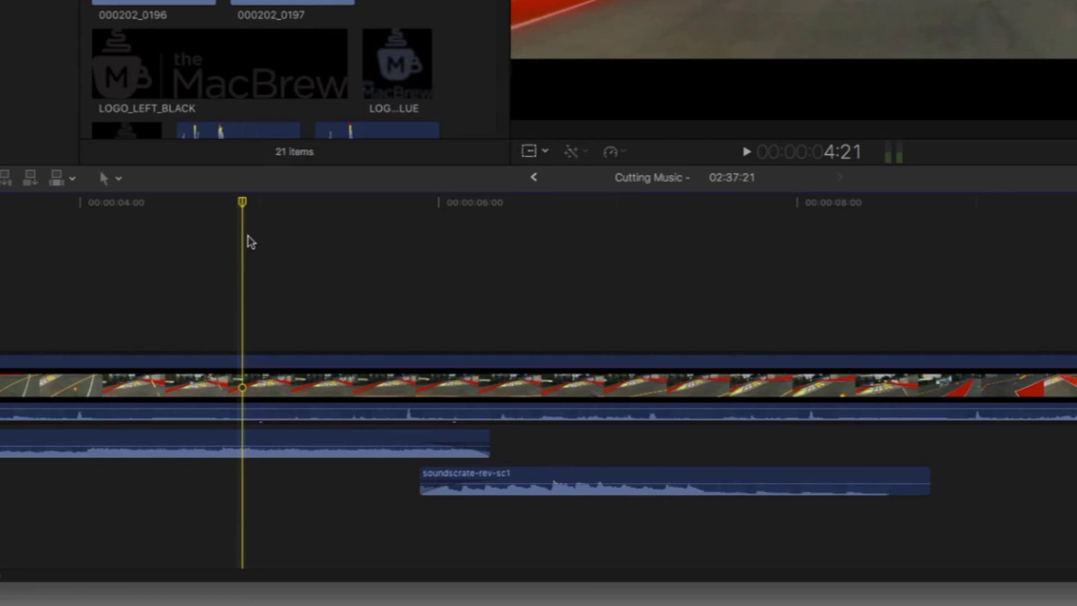
key("space")
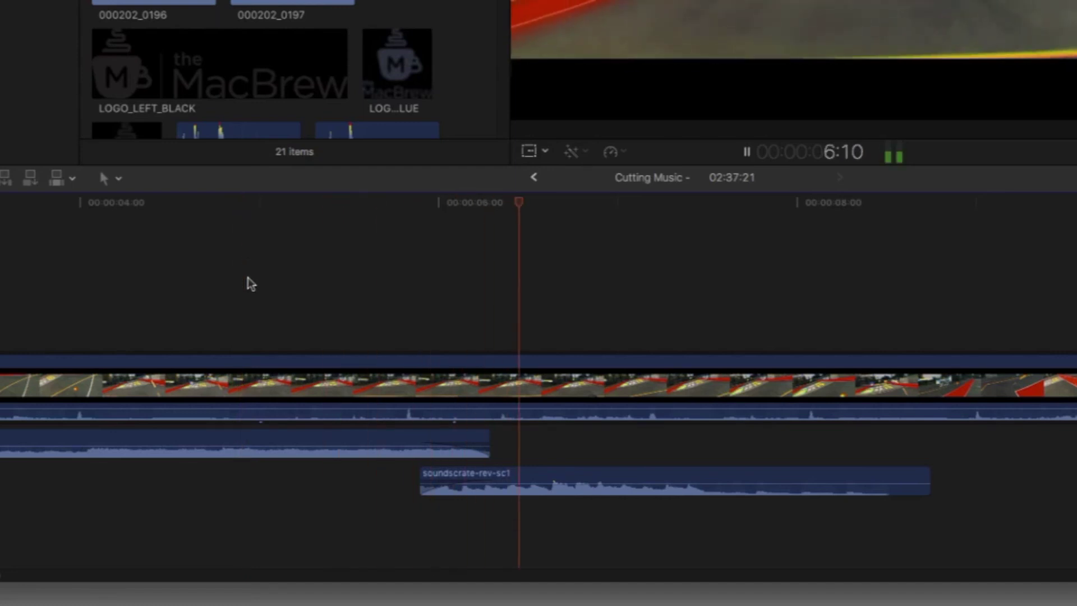
key("space")
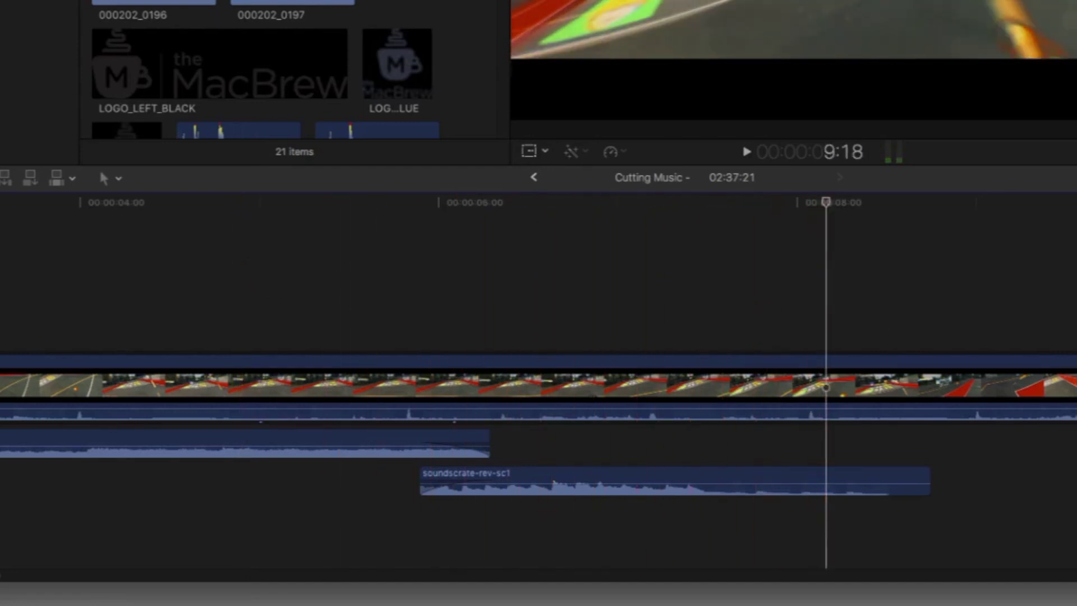
key("super+minus")
key("super+minus")
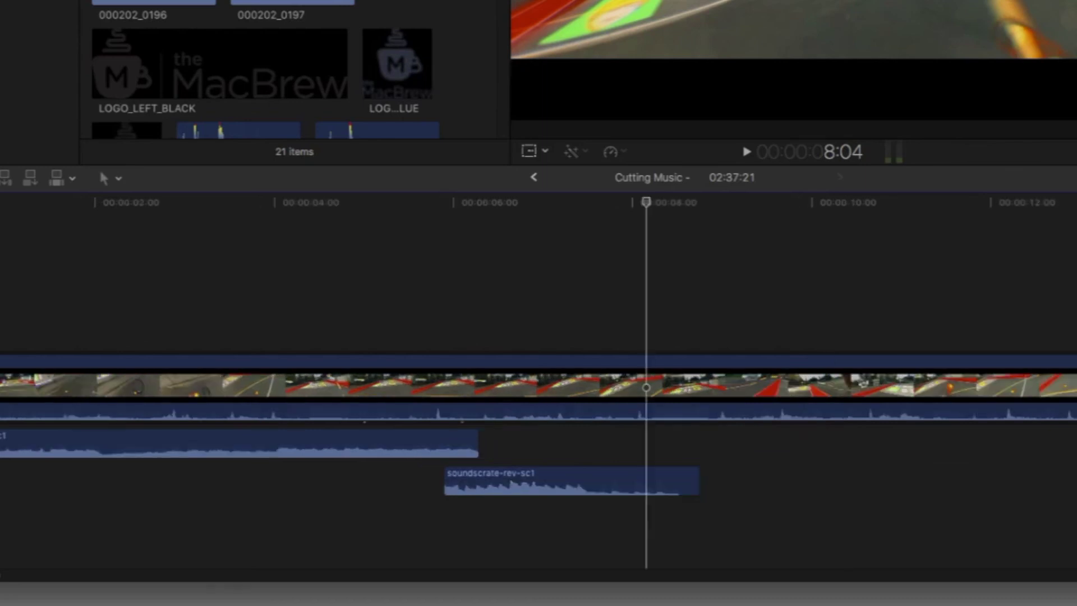
left_click(177, 285)
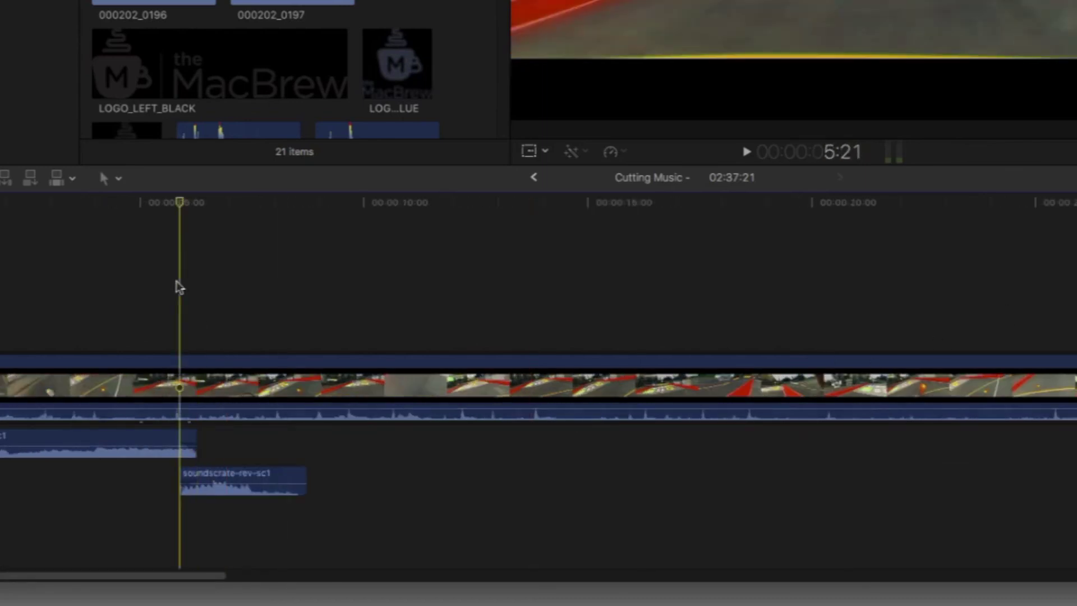
key("space")
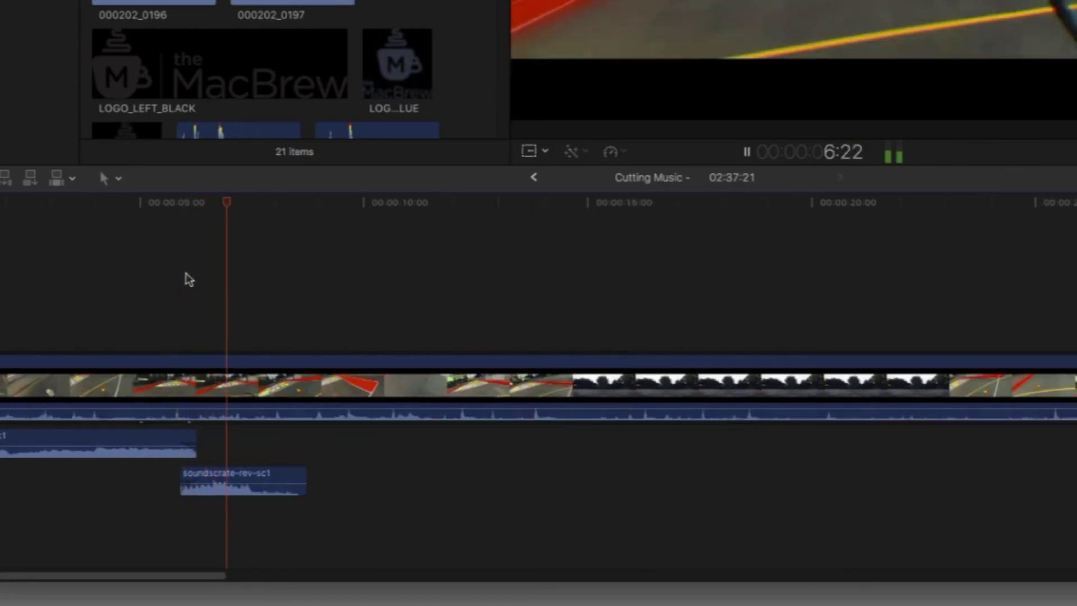
key("space")
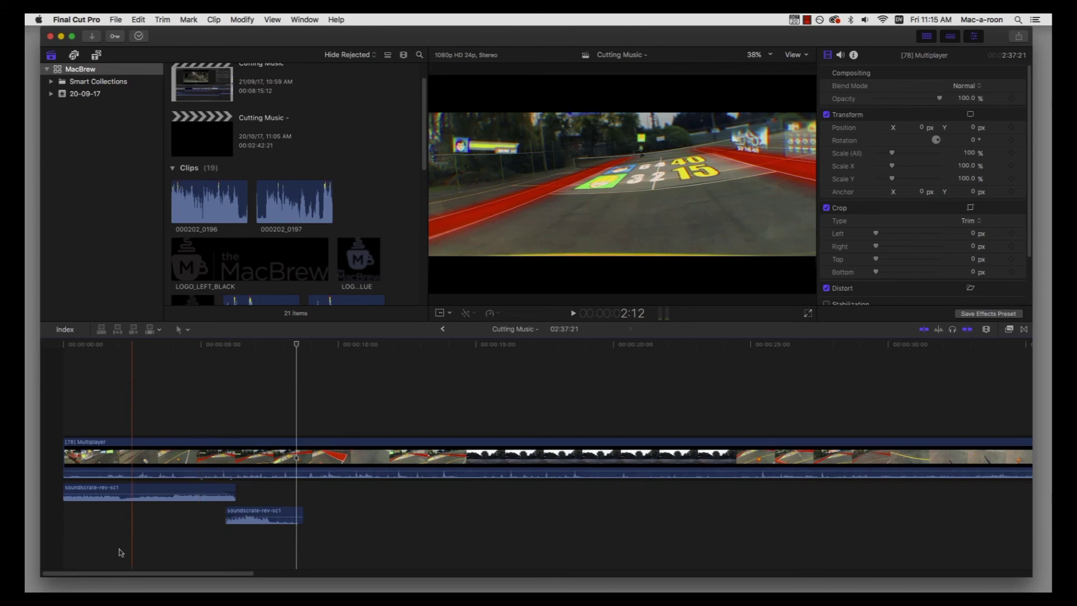
left_click(214, 550)
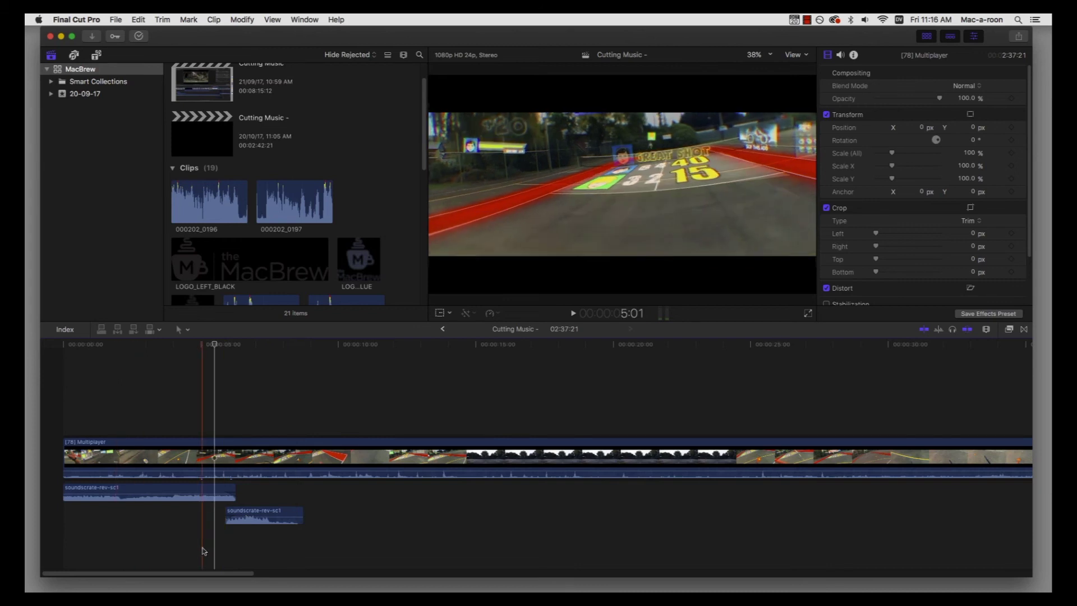